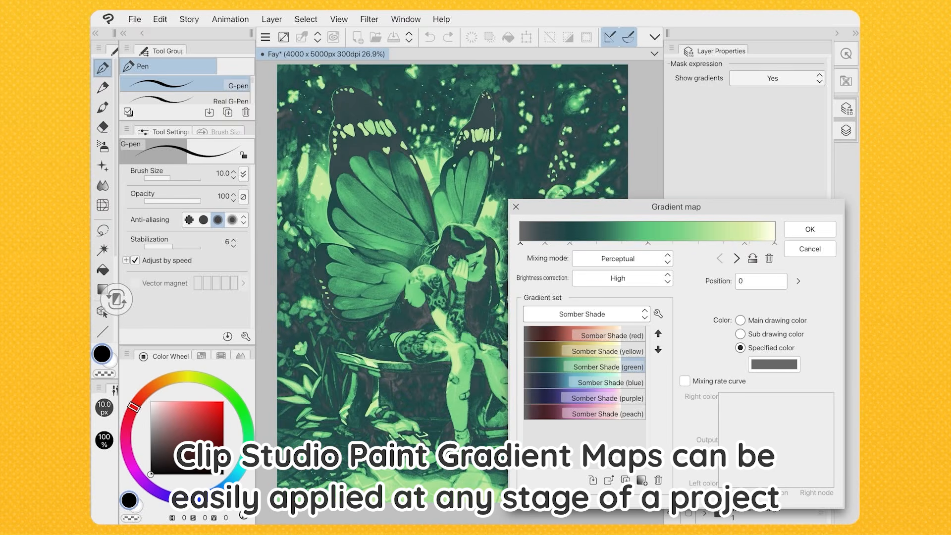
Preview the blue, purple, peach and red Somber Shade gradients on the illustration
left_click(585, 382)
left_click(584, 398)
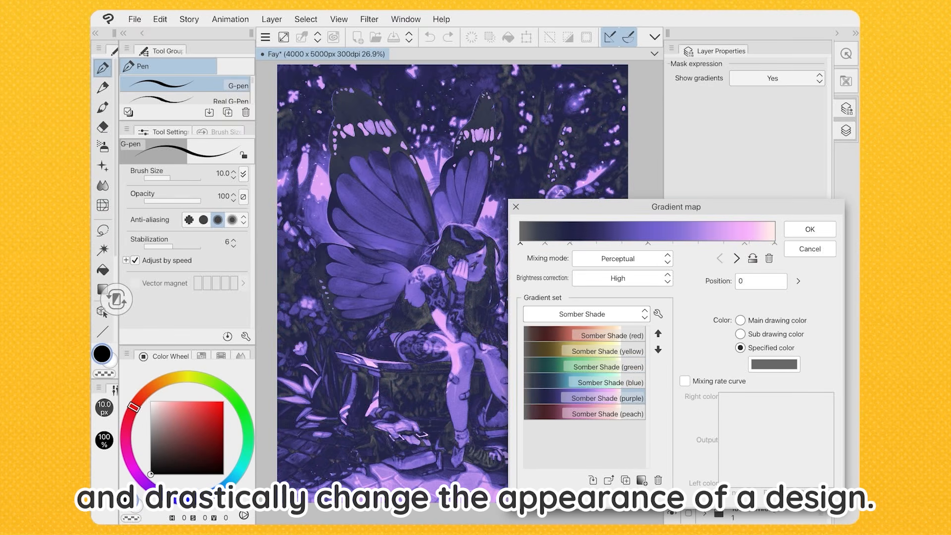
left_click(585, 413)
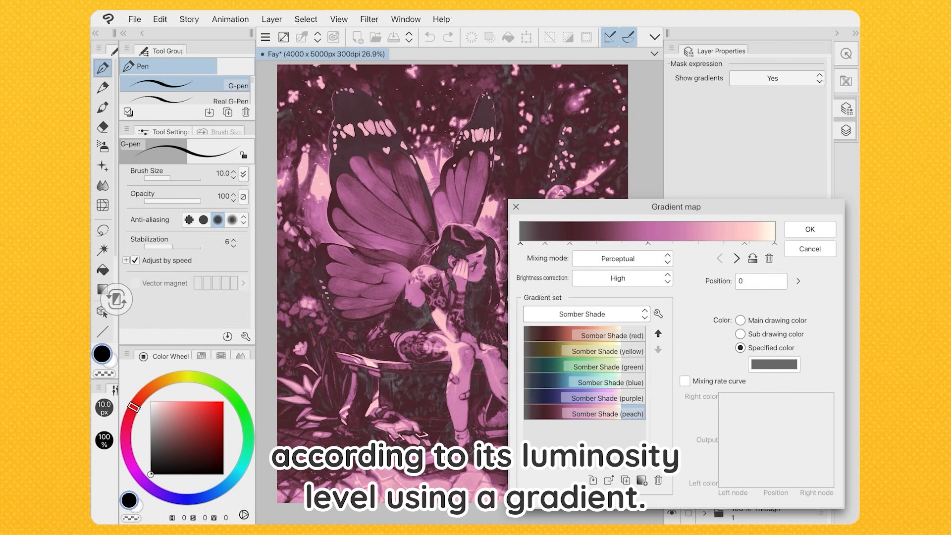
left_click(585, 335)
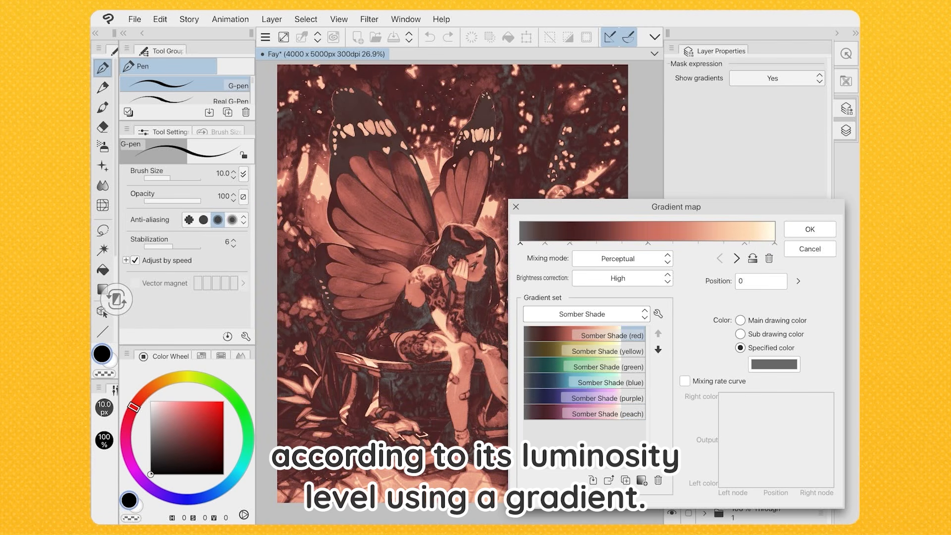
left_click(584, 350)
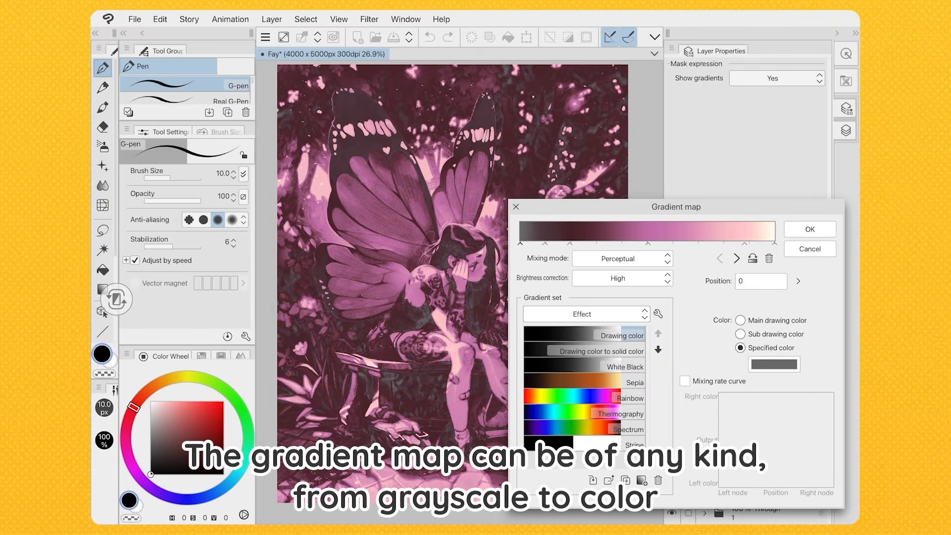
Try the Effect set's Drawing color and Stripe gradients, choose Sepia, and move its middle node to position 43
left_click(585, 336)
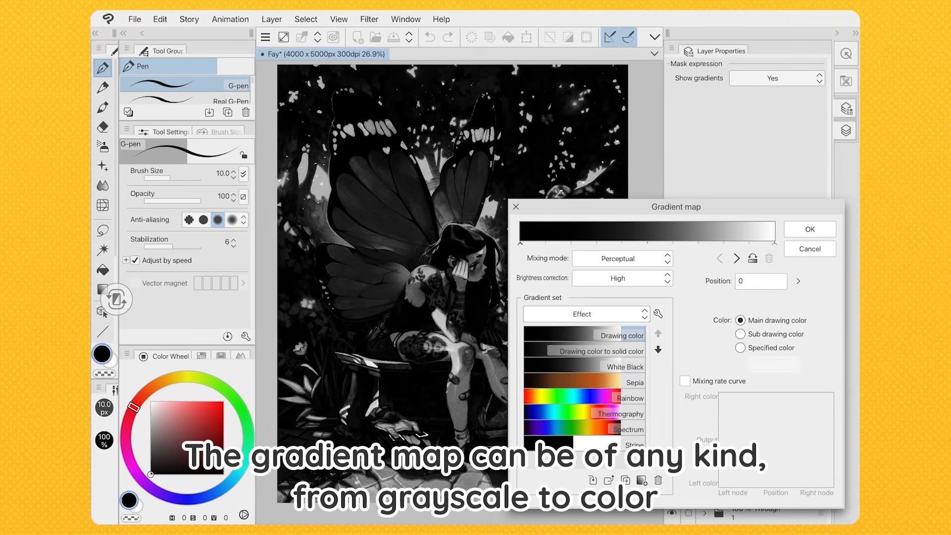
left_click(585, 444)
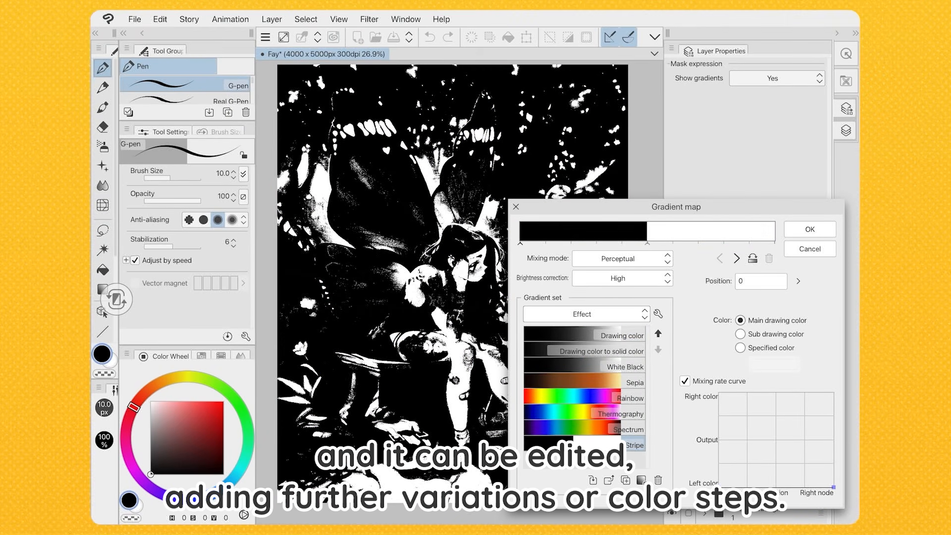
left_click(585, 382)
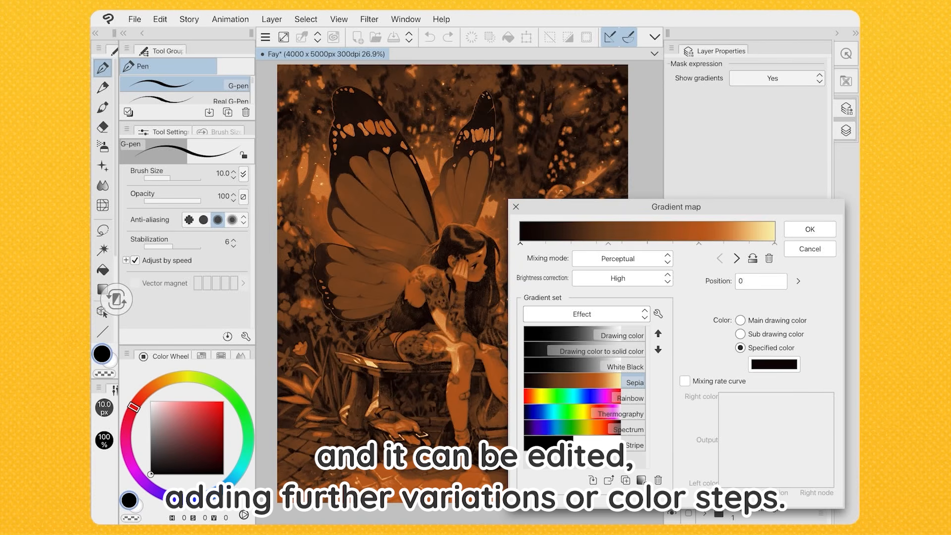
left_click_drag(608, 244, 629, 245)
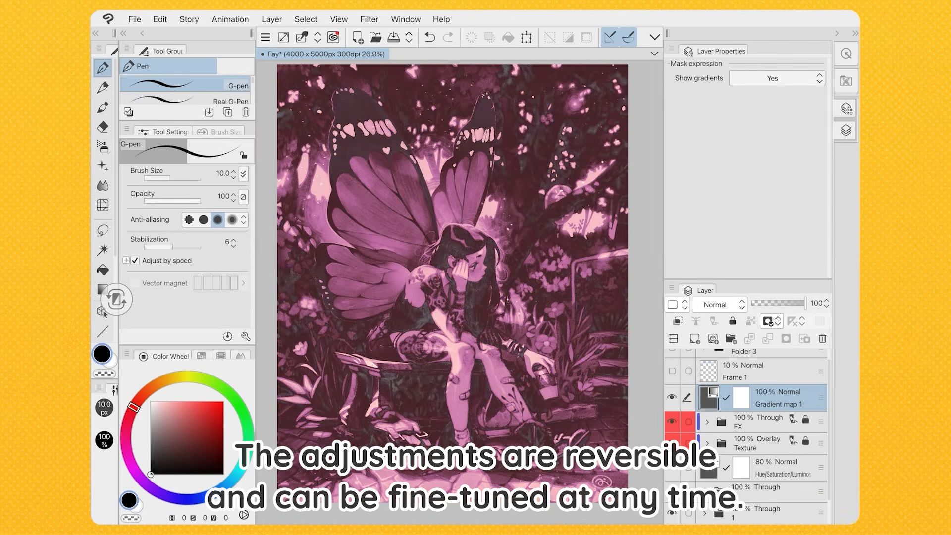
Toggle the visibility of the Soft light gradient map layer and try its opacity control
left_click(672, 397)
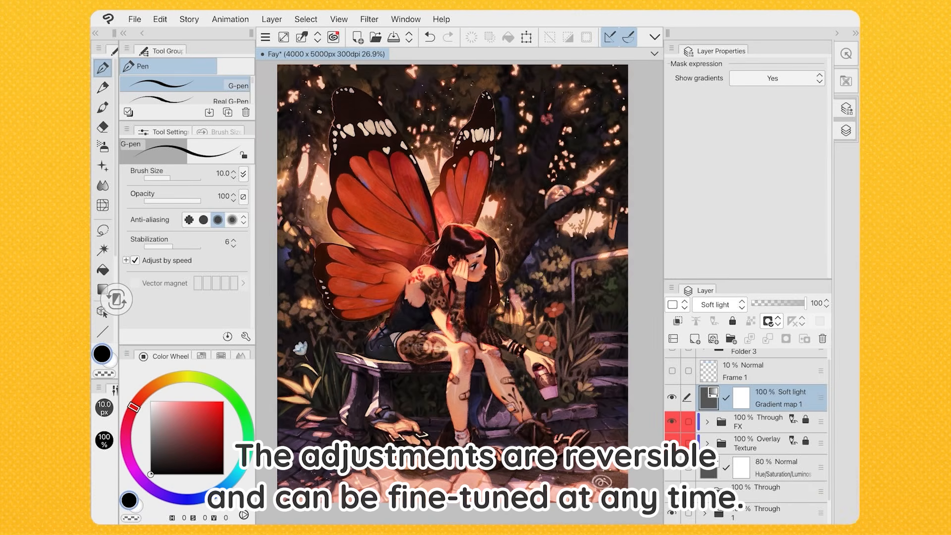
mouse_move(805, 303)
left_mouse_down()
mouse_move(755, 303)
mouse_move(805, 303)
left_mouse_up()
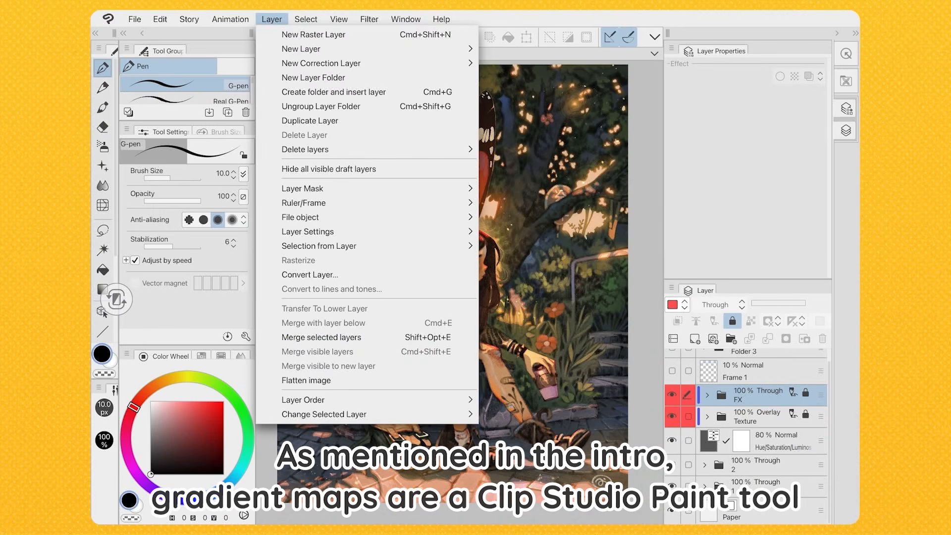
Add a gradient map correction layer above the FX folder and apply the Somber Shade (red) gradient
left_click(321, 63)
left_click(528, 180)
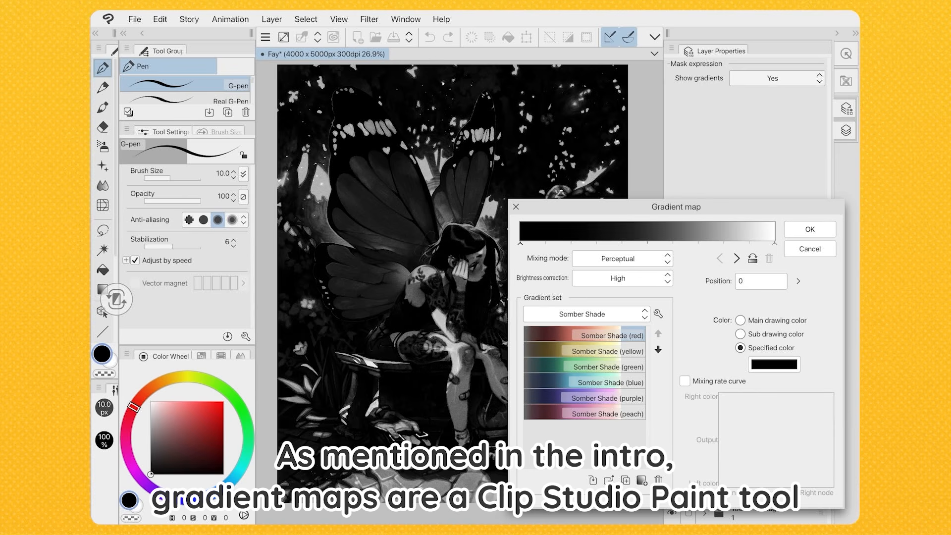
double_click(585, 335)
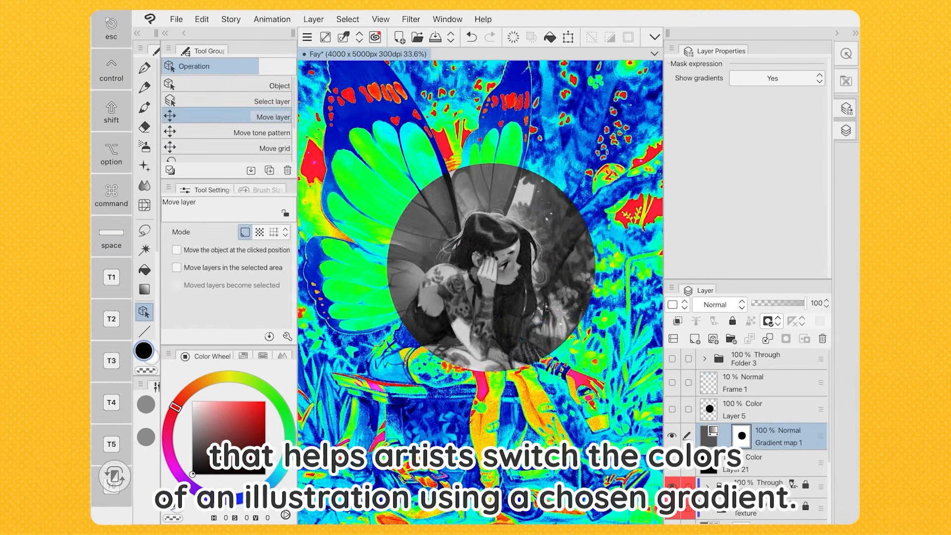
left_click_drag(546, 360, 500, 356)
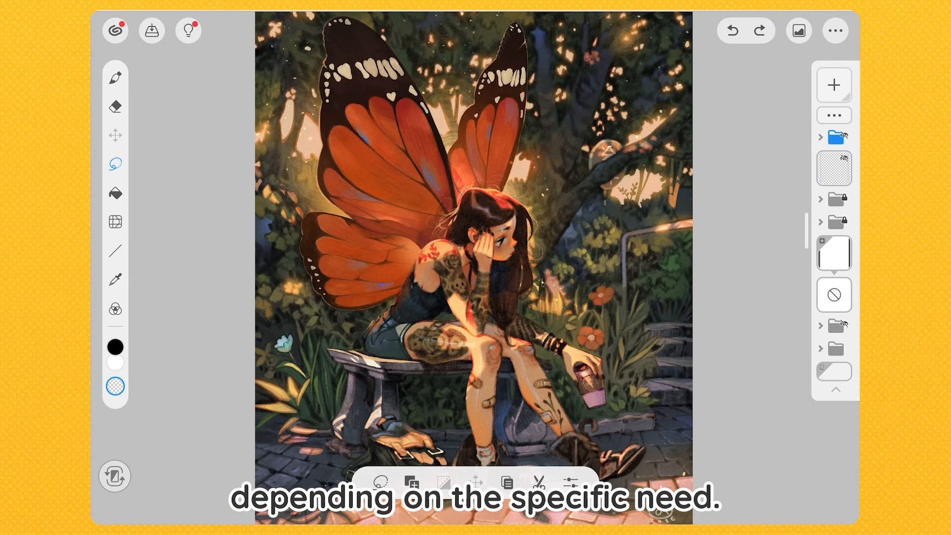
Switch the workspace to Studio Mode and select the Folder 3 Copy layer
left_click(835, 30)
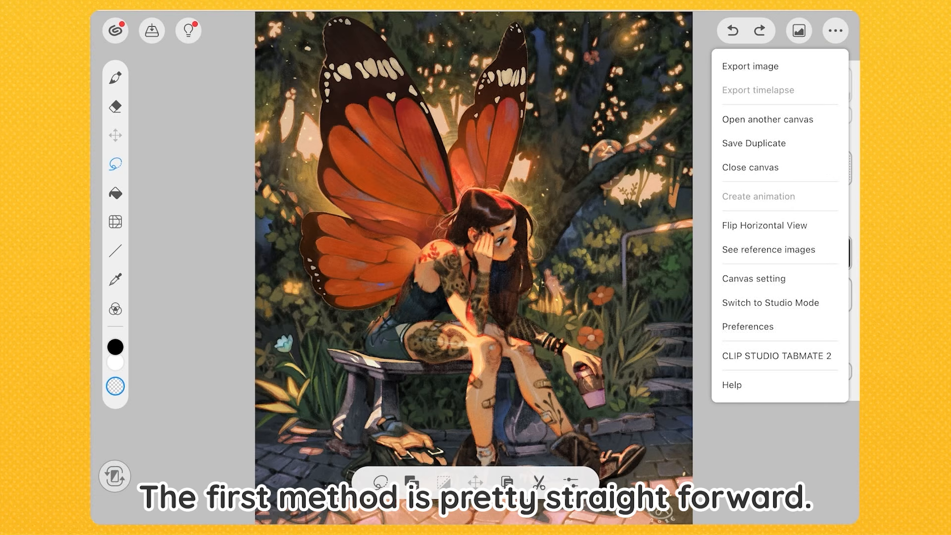
left_click(770, 302)
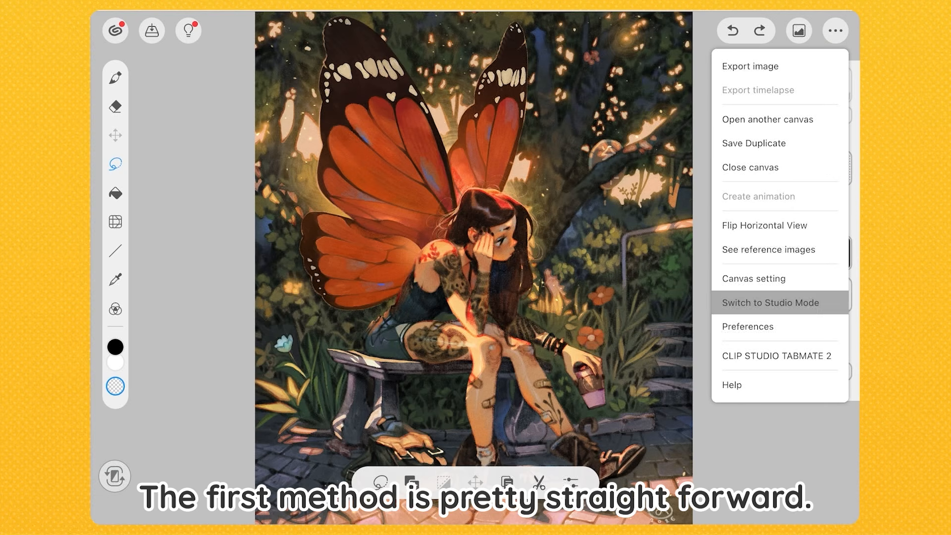
left_click(476, 276)
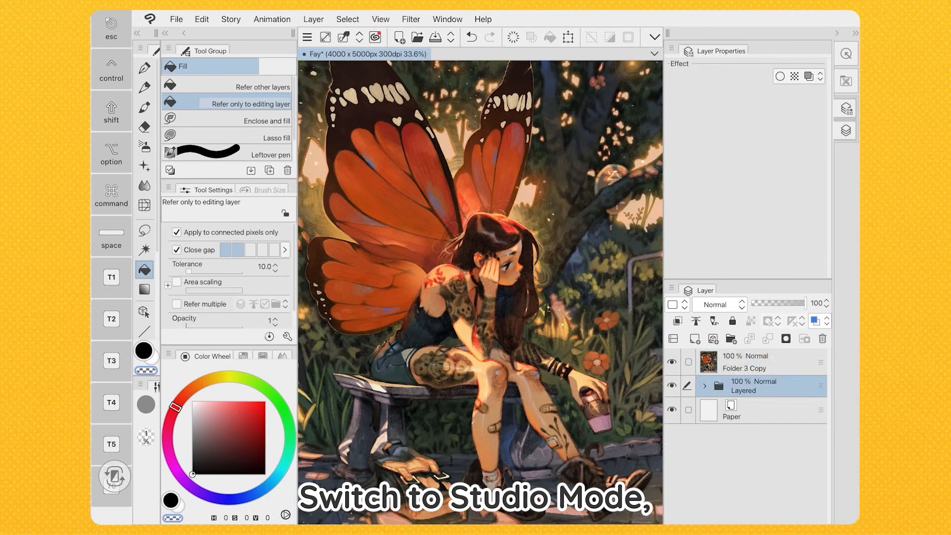
left_click(758, 362)
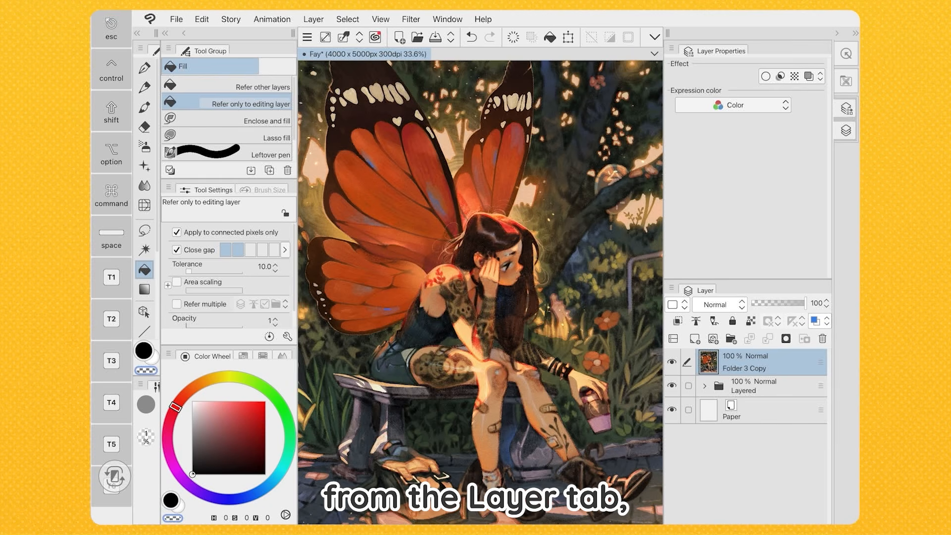
Start a Gradient Map tonal correction on the Folder 3 Copy layer
left_click(201, 20)
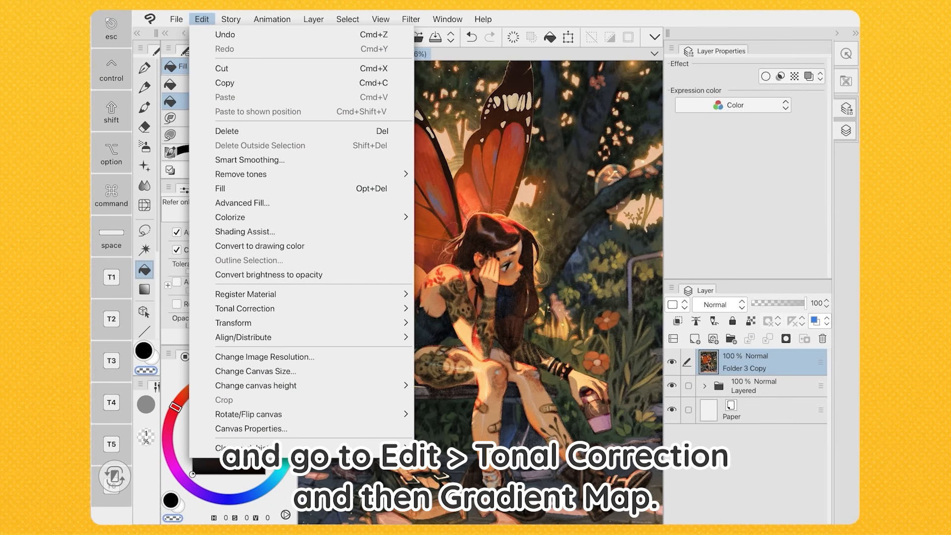
mouse_move(244, 308)
left_click(465, 426)
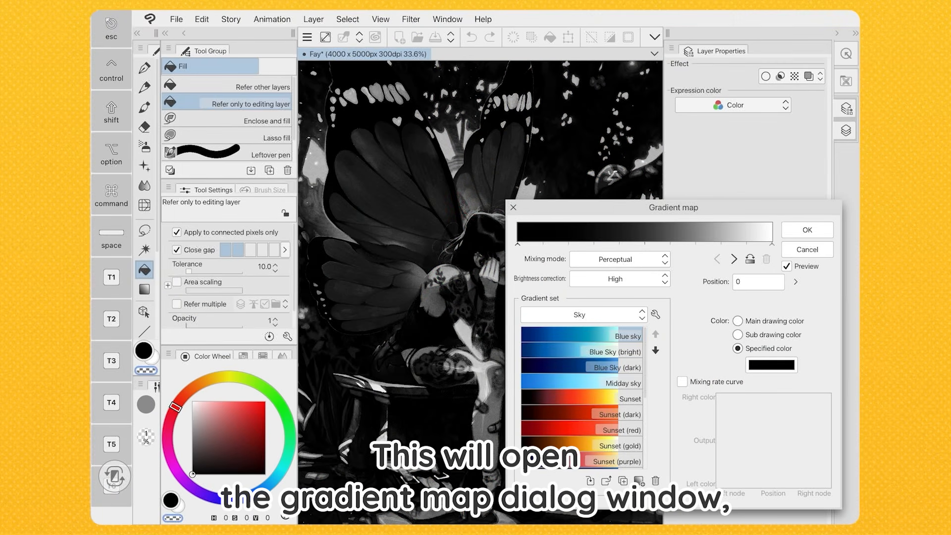
left_click_drag(674, 208, 653, 205)
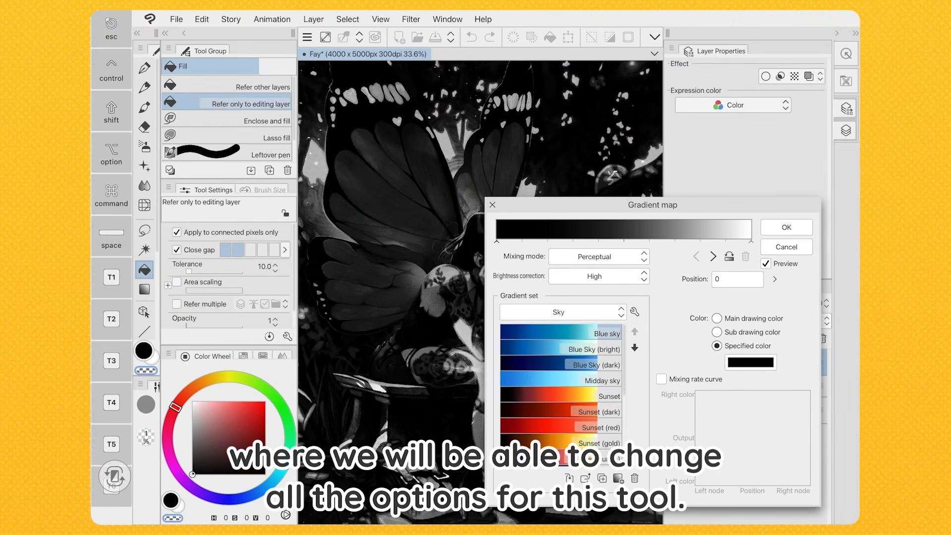
Preview the Sky set's Blue Sky (bright), Blue Sky (dark), Sunset and Sunset (dark) gradients on the image
double_click(560, 349)
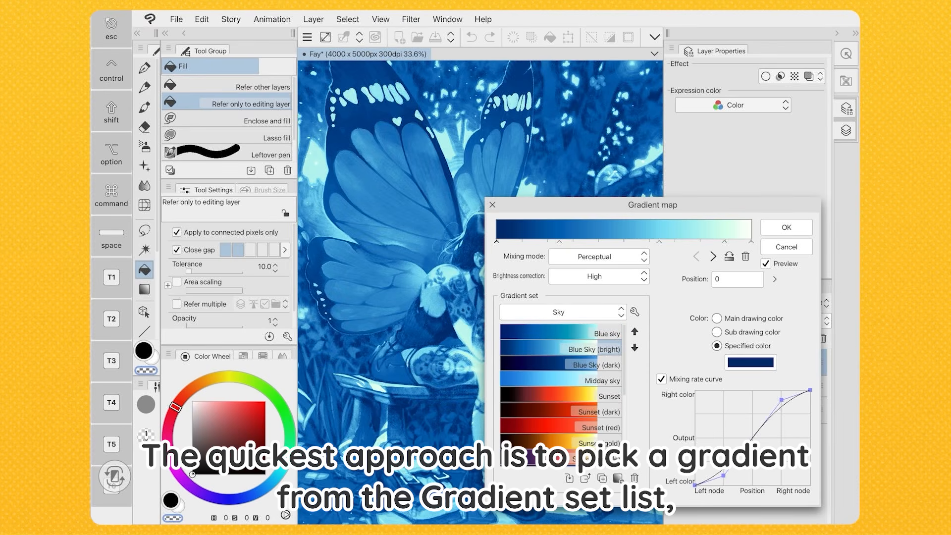
double_click(560, 364)
double_click(560, 396)
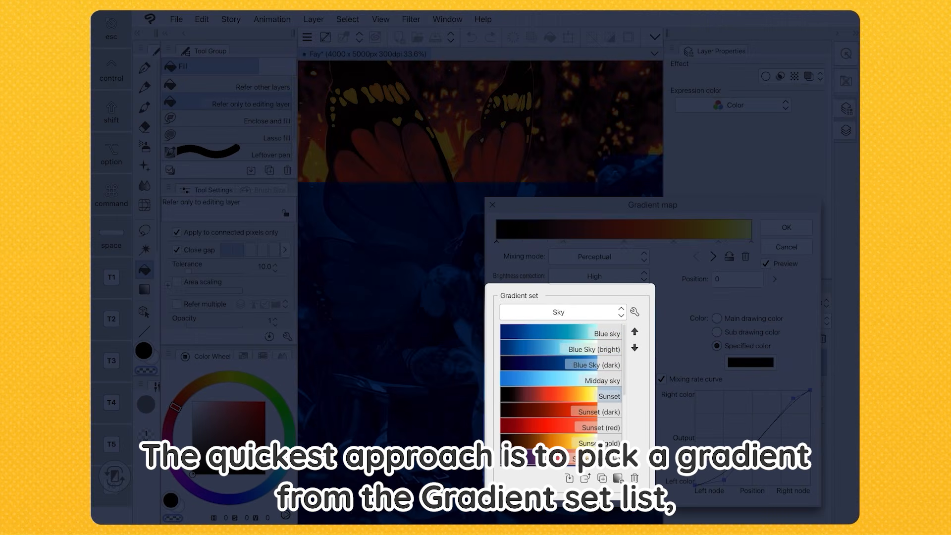
double_click(561, 411)
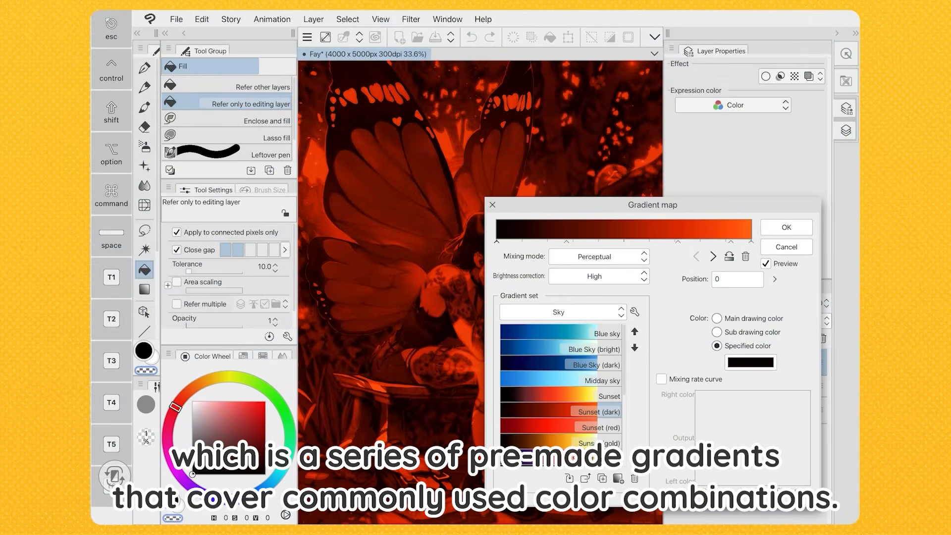
Switch to the Effect gradient set and apply its Sepia gradient to the layer
left_click(563, 312)
left_click(560, 354)
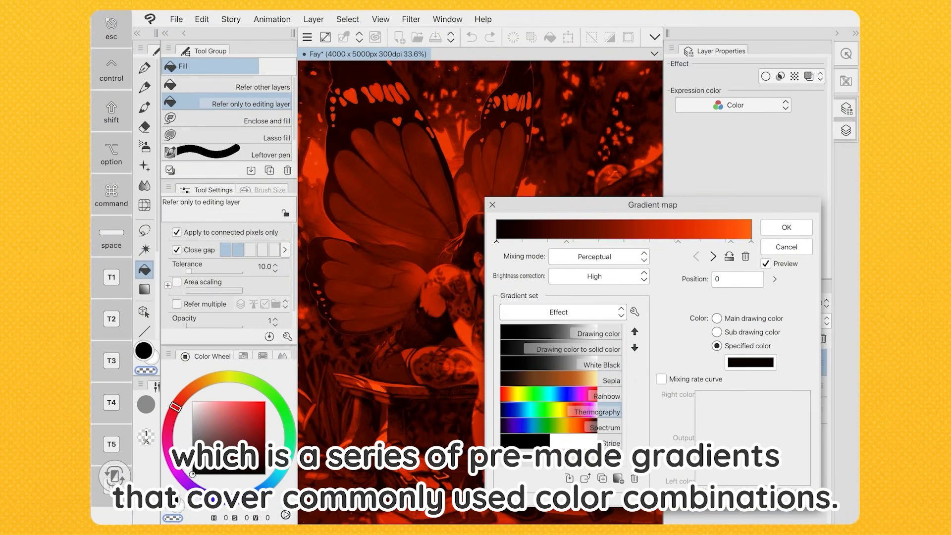
double_click(560, 379)
left_click_drag(652, 204, 515, 138)
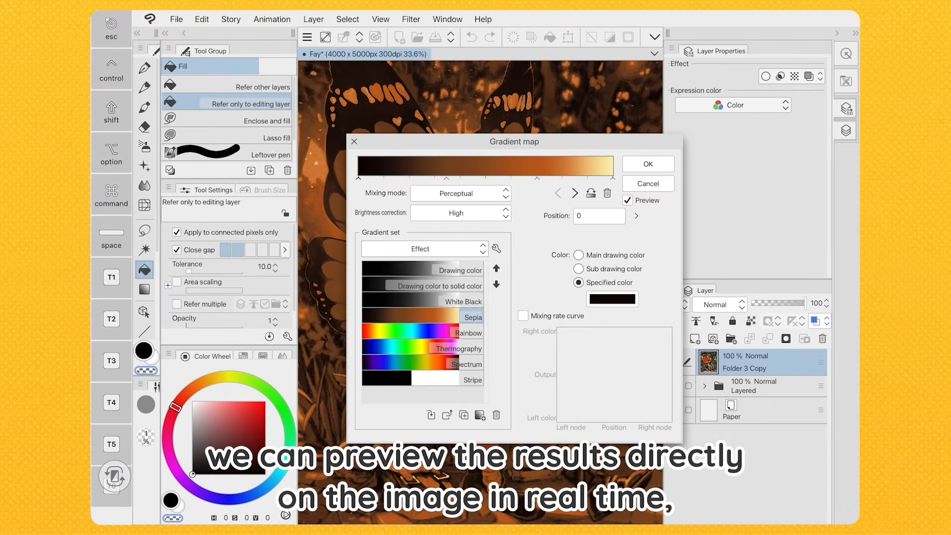
left_click(647, 162)
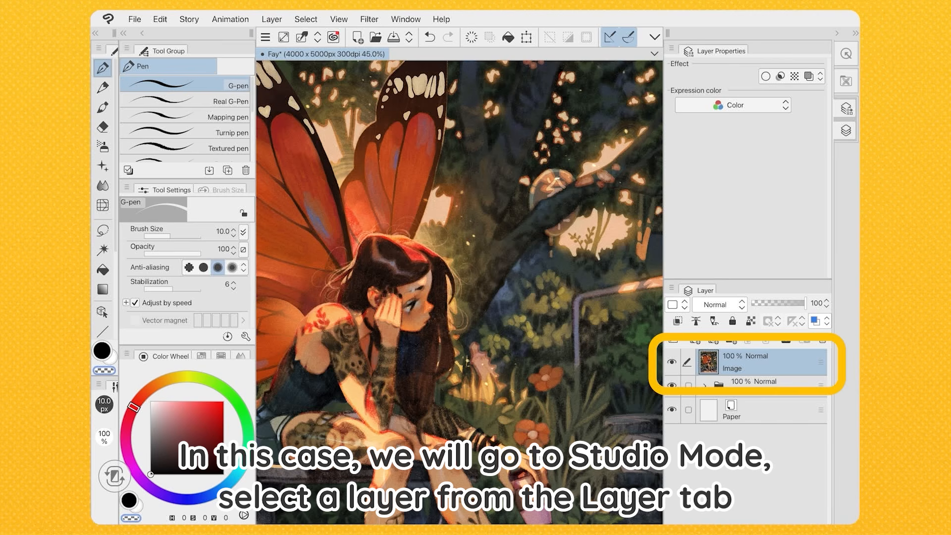
Add a Gradient map correction layer above the Image layer using the Effect set's Sepia gradient
left_click(271, 19)
left_click(321, 63)
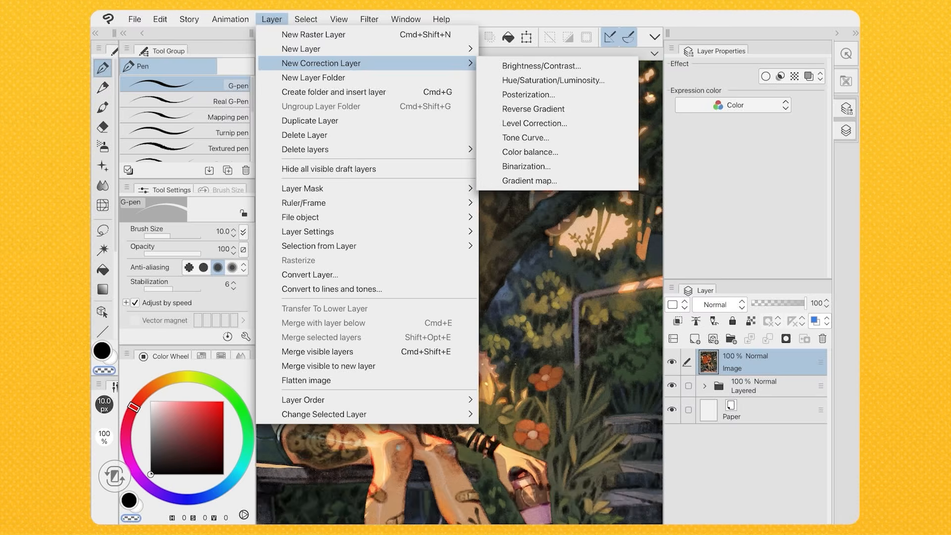
left_click(529, 181)
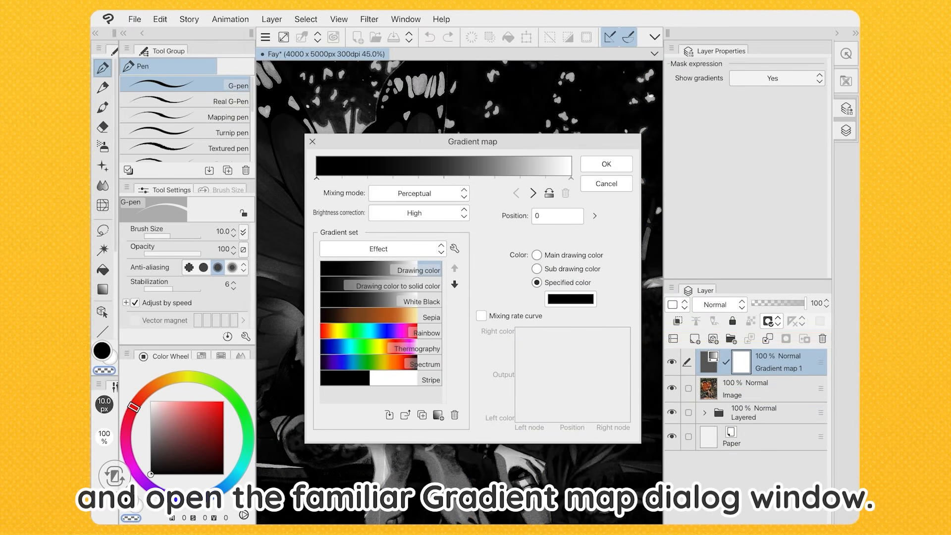
left_click_drag(472, 142, 653, 113)
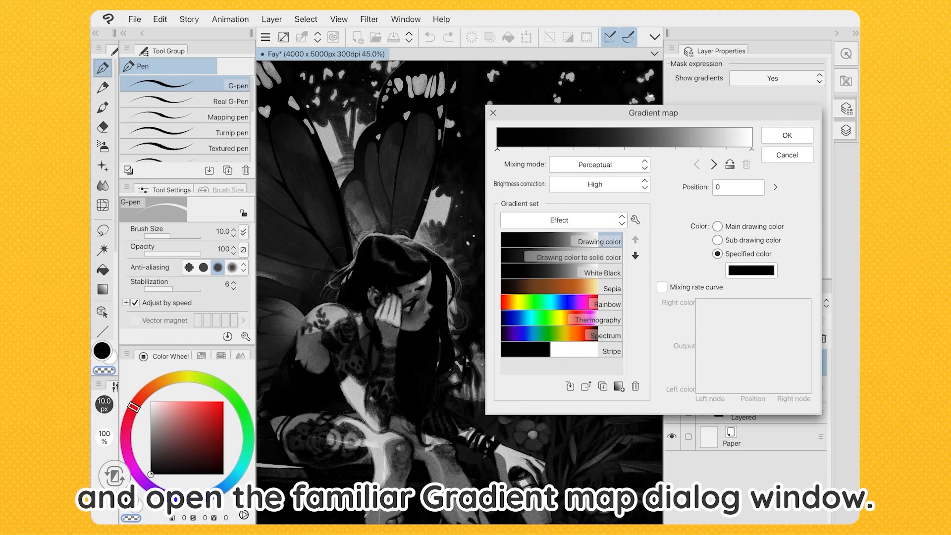
double_click(562, 287)
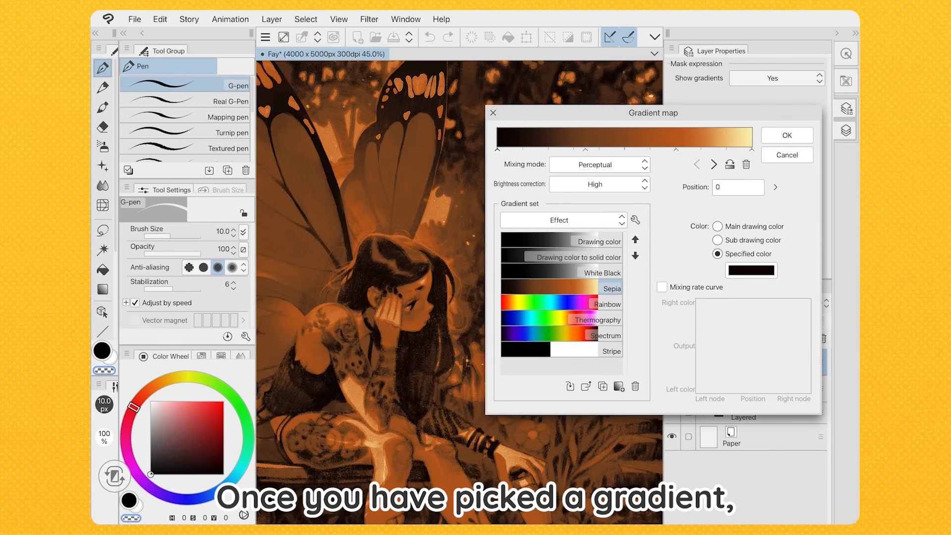
left_click(787, 135)
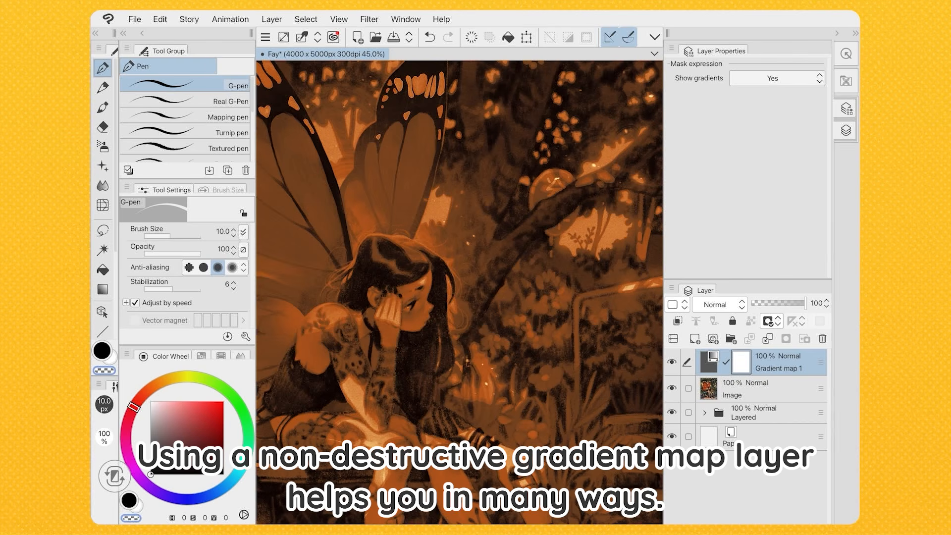
Toggle the Gradient map 1 layer's visibility repeatedly to compare the image before and after the effect
left_click(672, 362)
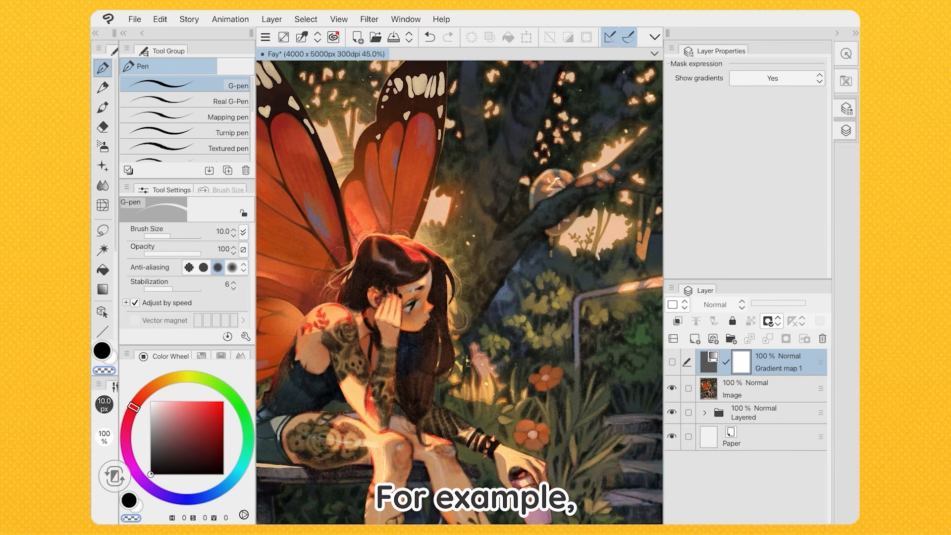
left_click(672, 362)
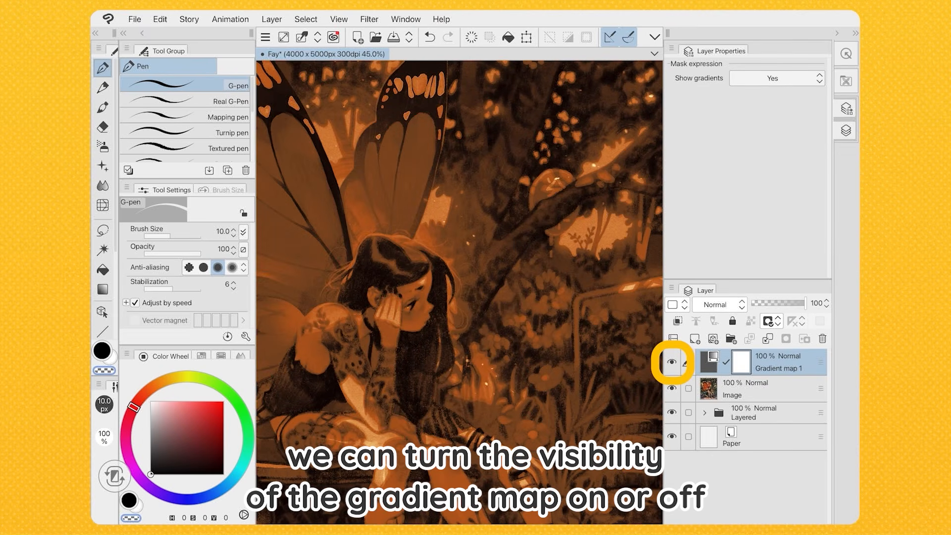
left_click(672, 362)
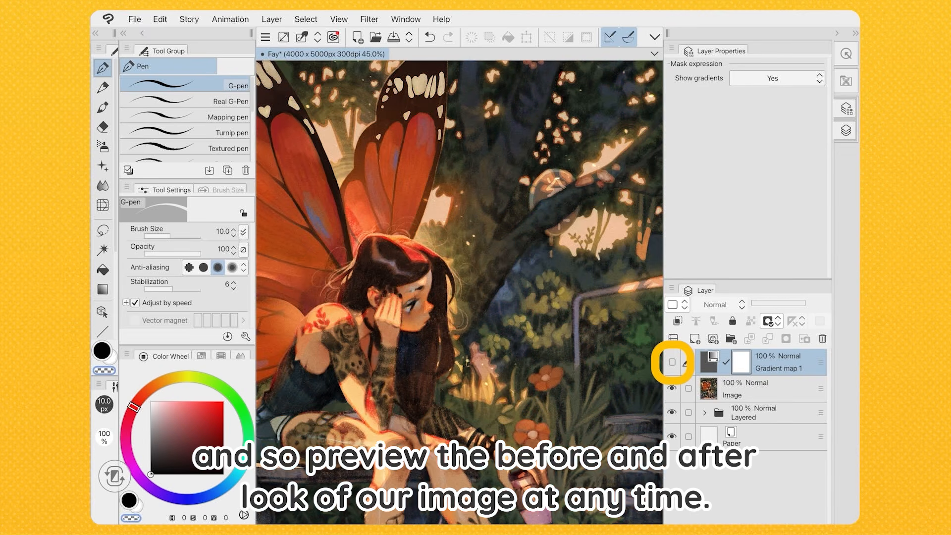
left_click(671, 362)
left_click(671, 362)
left_click(672, 362)
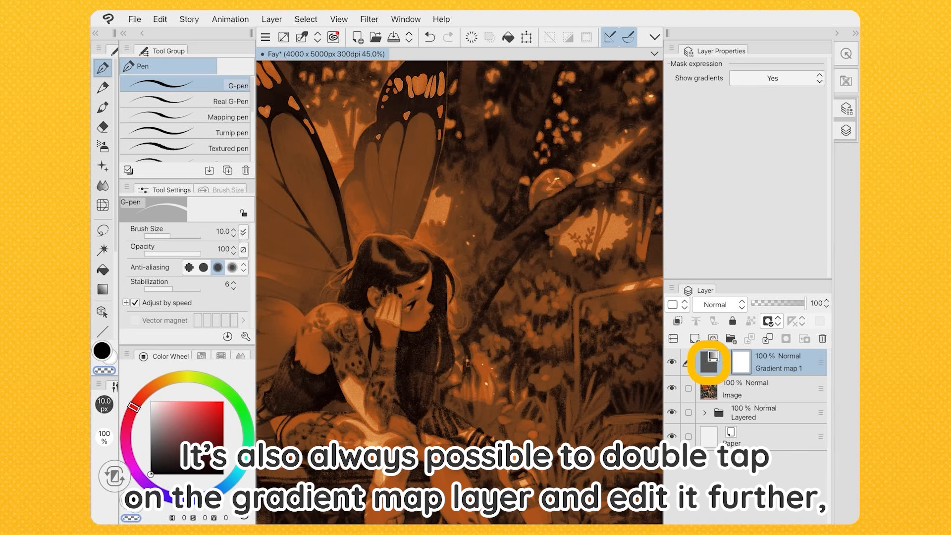
Reopen the Gradient map 1 layer's gradient for editing and shift its middle nodes to fine-tune the sepia tones
double_click(709, 362)
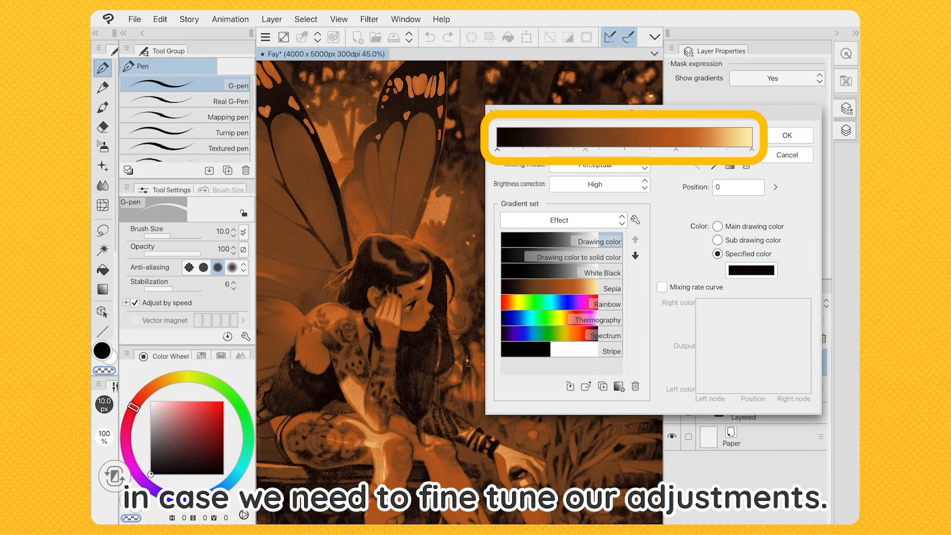
left_click_drag(605, 150, 721, 149)
left_click(676, 149)
left_click_drag(644, 149, 627, 150)
left_click(786, 136)
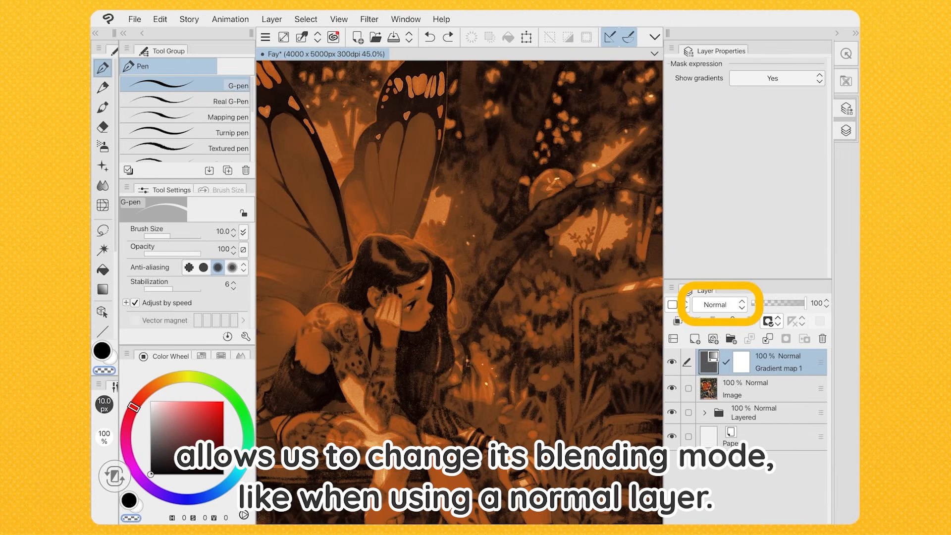
Try the Soft light, Difference and Lighten blending modes on the Gradient map 1 layer
left_click(719, 304)
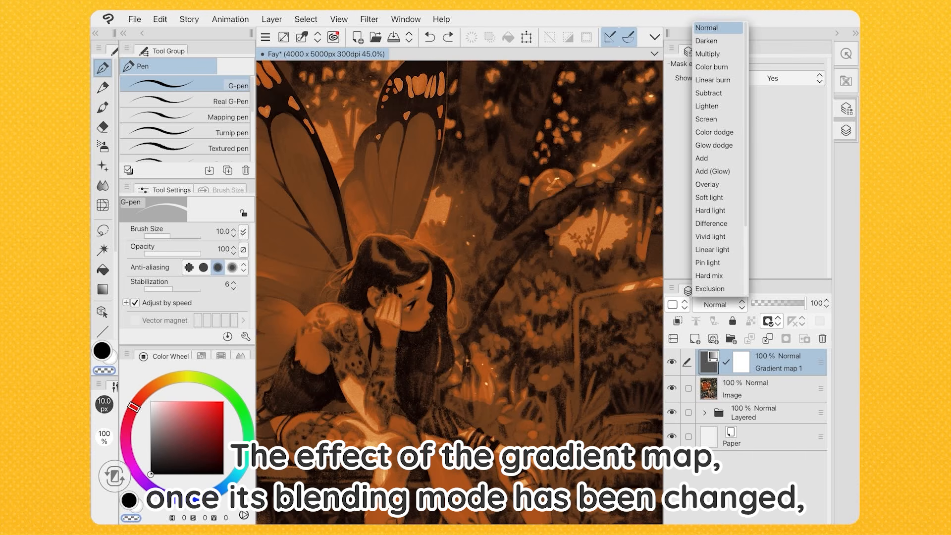
left_click(708, 197)
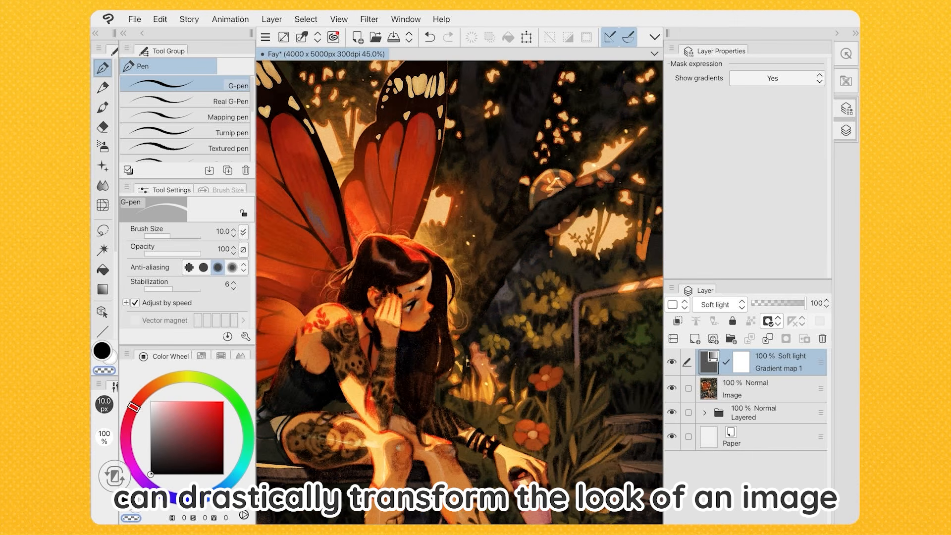
left_click(719, 305)
left_click(711, 223)
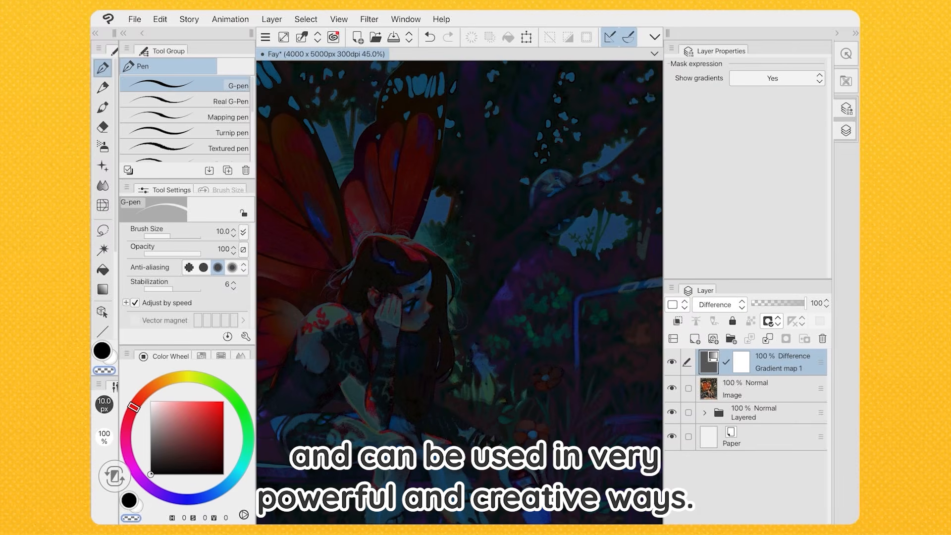
left_click(719, 304)
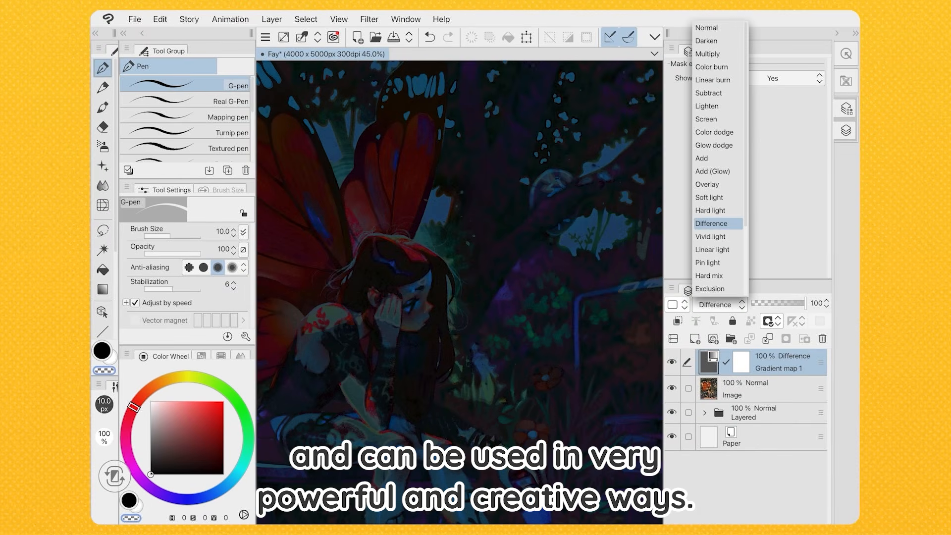
left_click(706, 106)
Set the Gradient map 1 layer's blending mode to Multiply and lower its opacity to about 51%
left_click(719, 305)
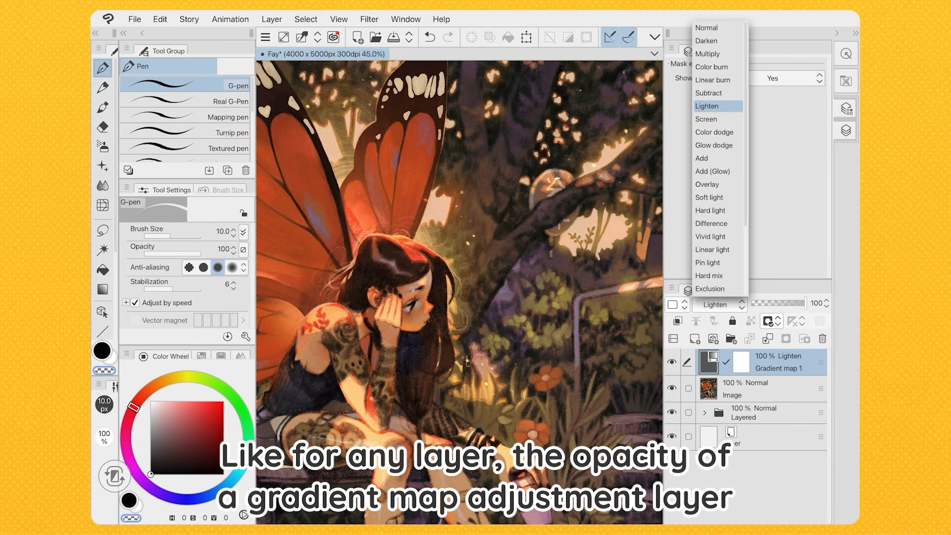
left_click(708, 54)
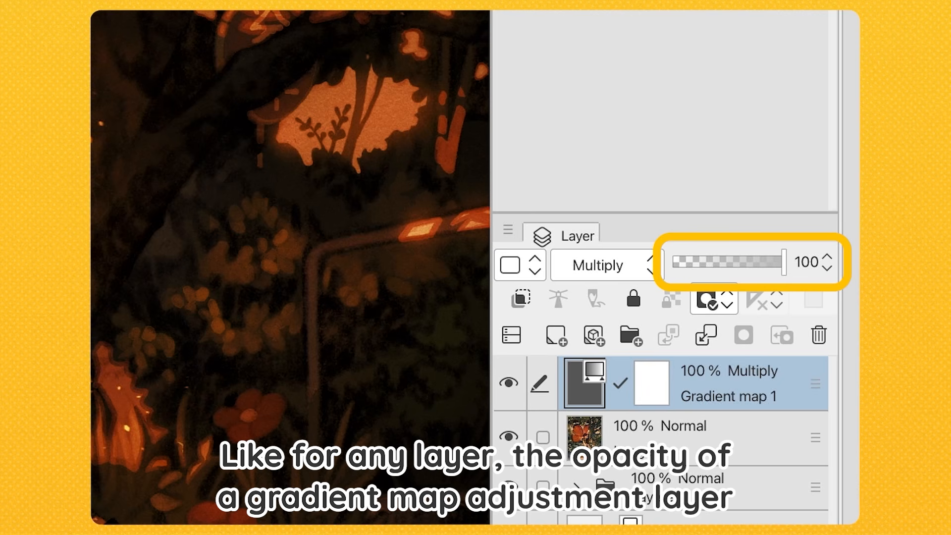
left_click_drag(784, 262, 730, 262)
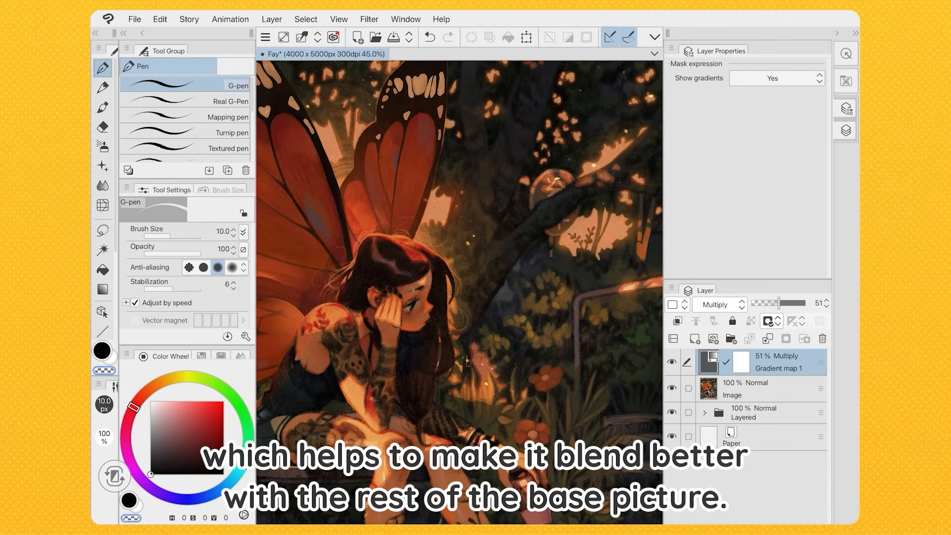
left_click_drag(779, 303, 781, 303)
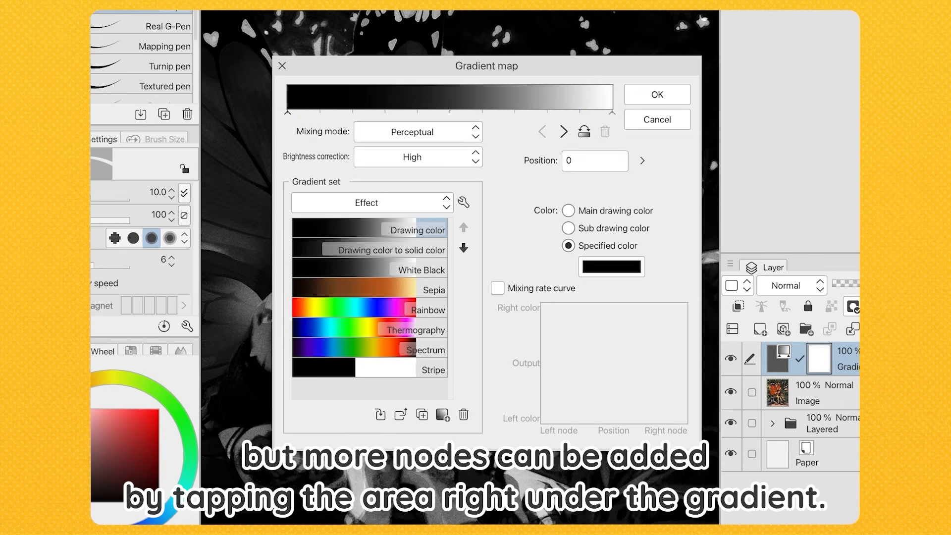
Add two nodes between the ends of the black-to-white gradient, and delete both again
left_click(416, 113)
left_click(520, 112)
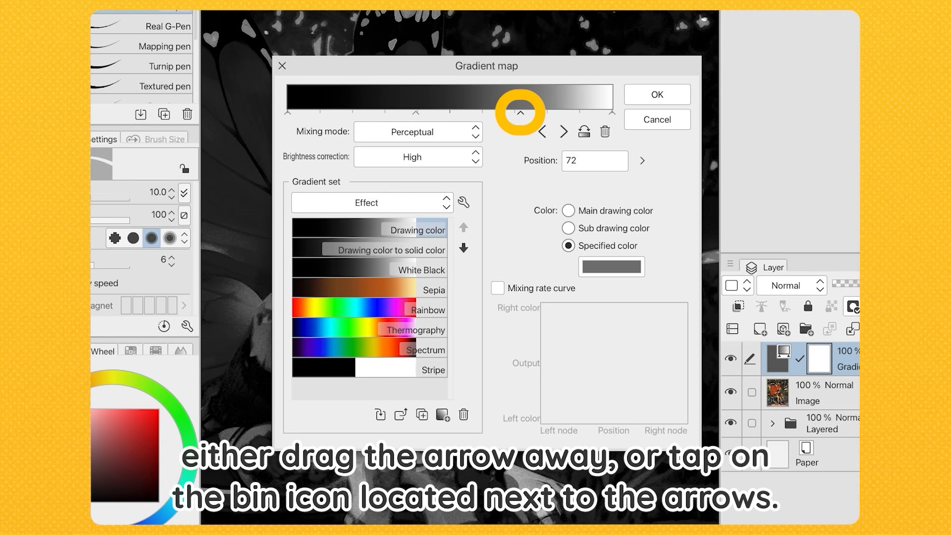
left_click_drag(521, 113, 520, 154)
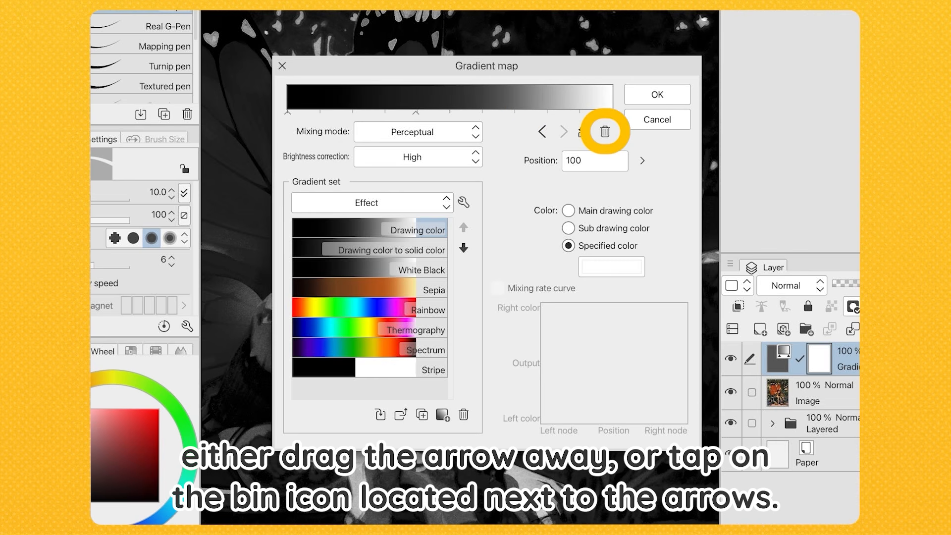
left_click(416, 113)
left_click(605, 131)
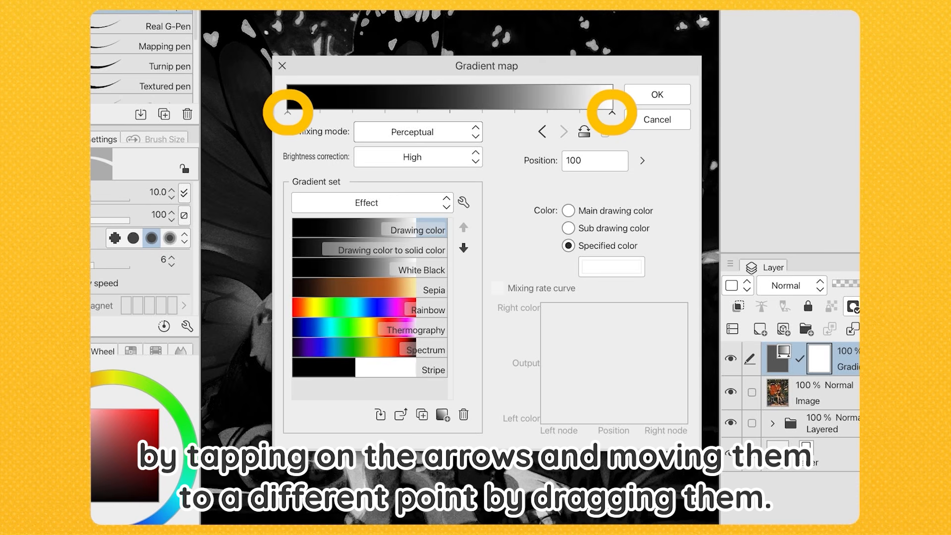
Move the white end node to position 89 and back to 100, and invert the gradient twice
mouse_move(611, 112)
left_mouse_down()
mouse_move(350, 112)
mouse_move(577, 112)
left_mouse_up()
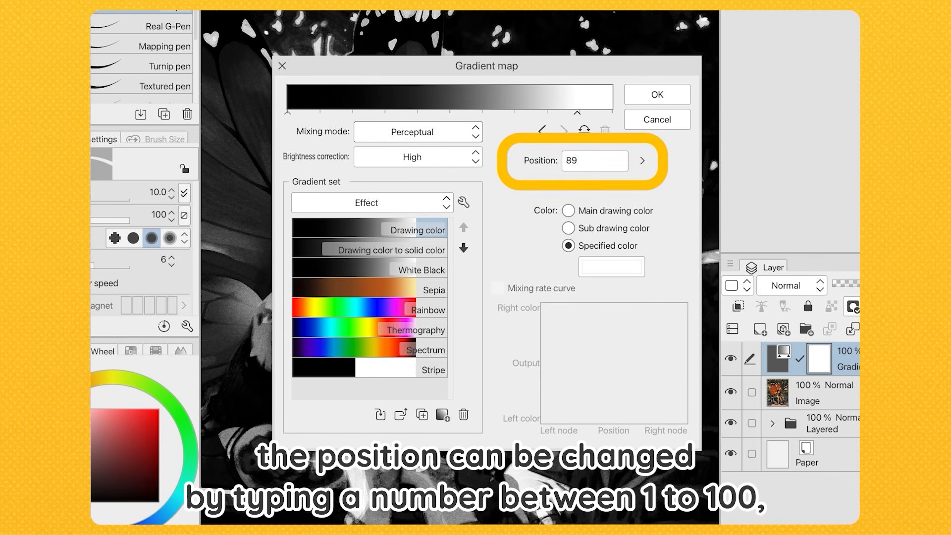
left_click(589, 161)
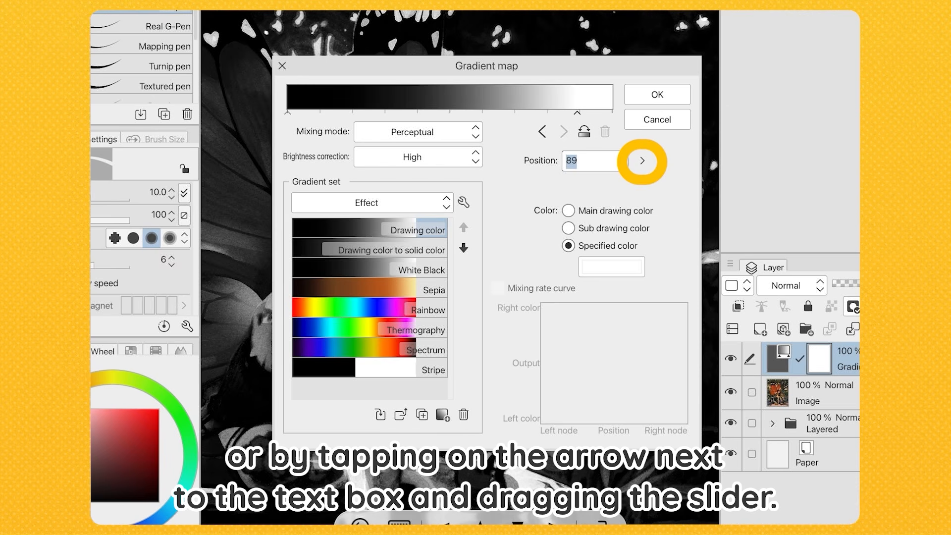
left_click(642, 160)
mouse_move(640, 160)
left_mouse_down()
mouse_move(640, 181)
mouse_move(640, 155)
left_mouse_up()
left_click(594, 161)
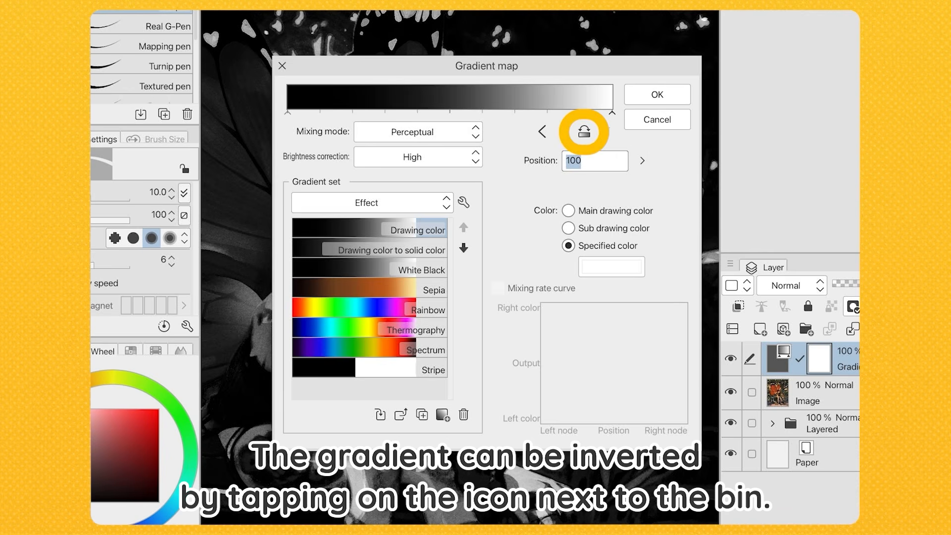
left_click(584, 132)
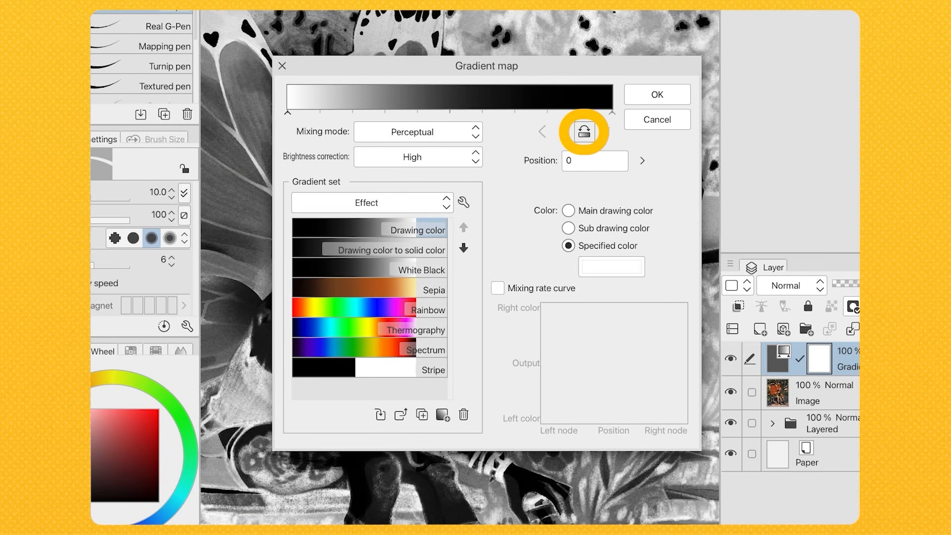
left_click(584, 131)
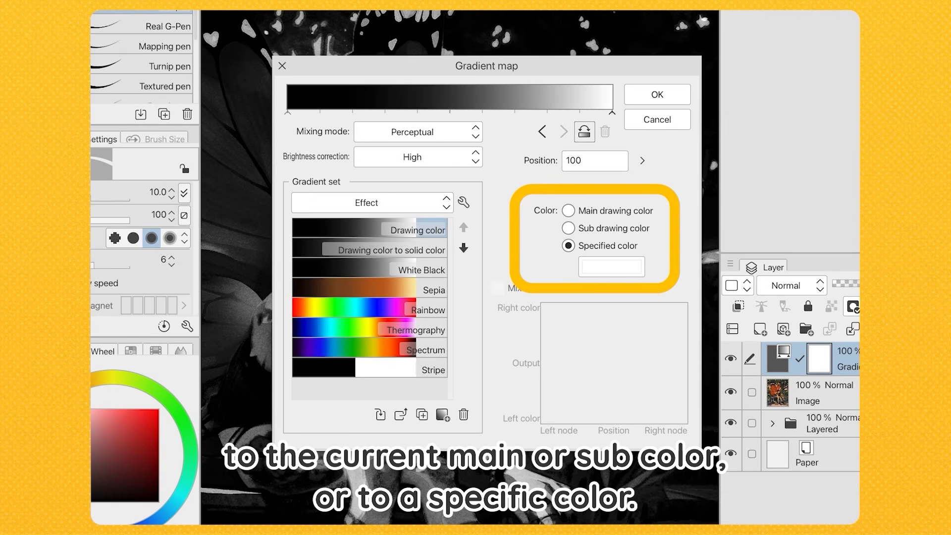
Try the main and sub drawing colors on the white end node, and set its specified color to red FF0000
left_click(568, 210)
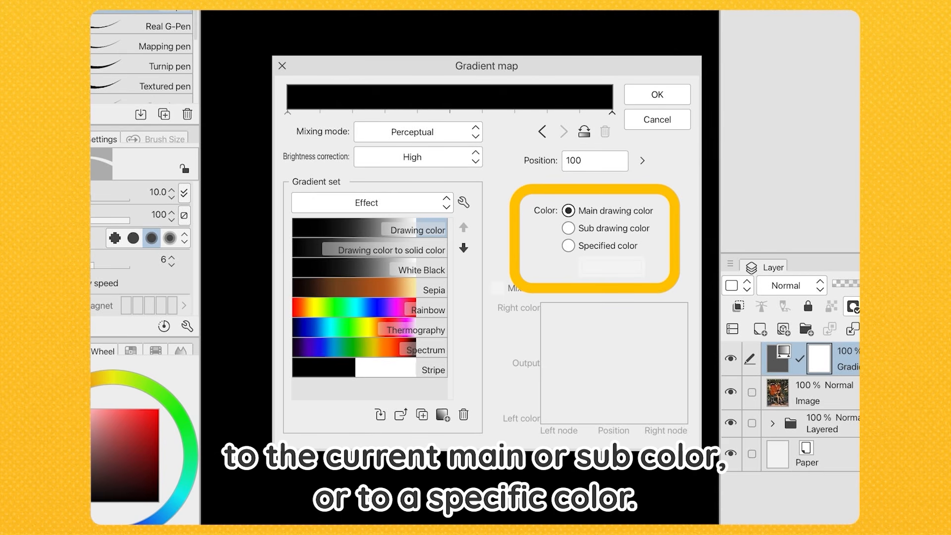
left_click(568, 228)
left_click(568, 245)
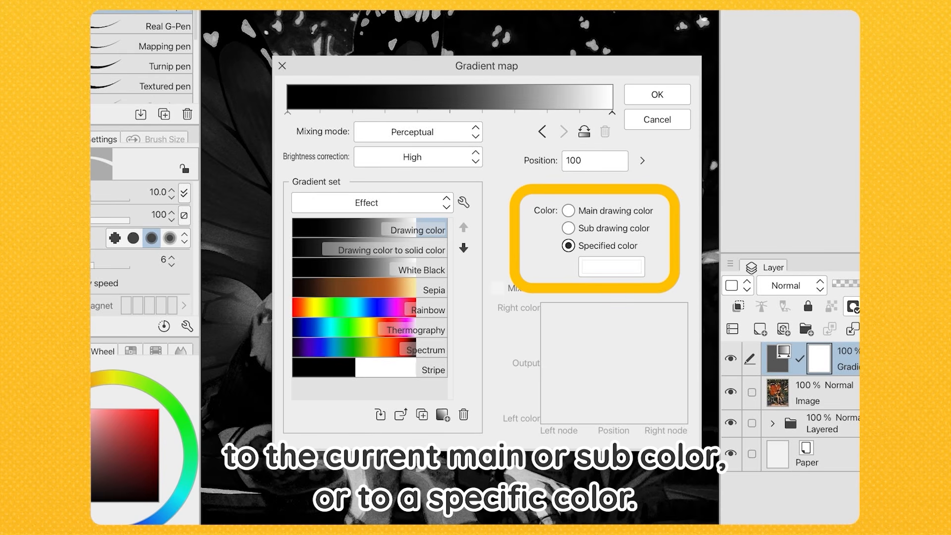
left_click(612, 266)
left_click(474, 174)
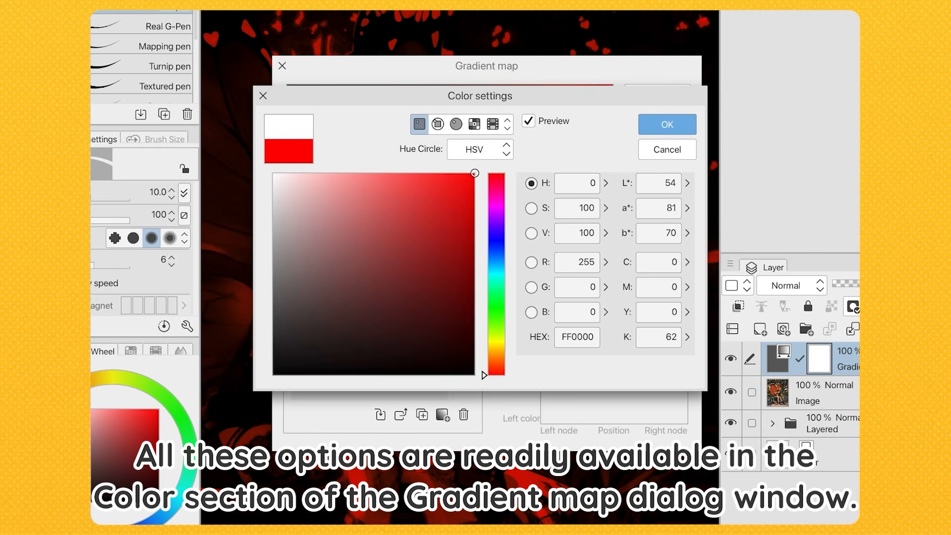
left_click(667, 125)
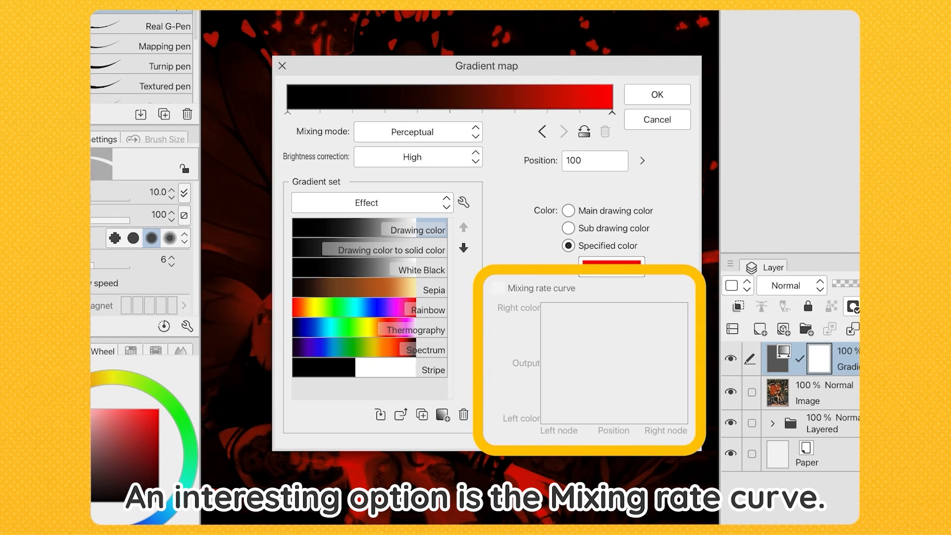
Add a node at position 53 of the black-to-red gradient, enable its mixing rate curve and try bending the curve
left_click(461, 102)
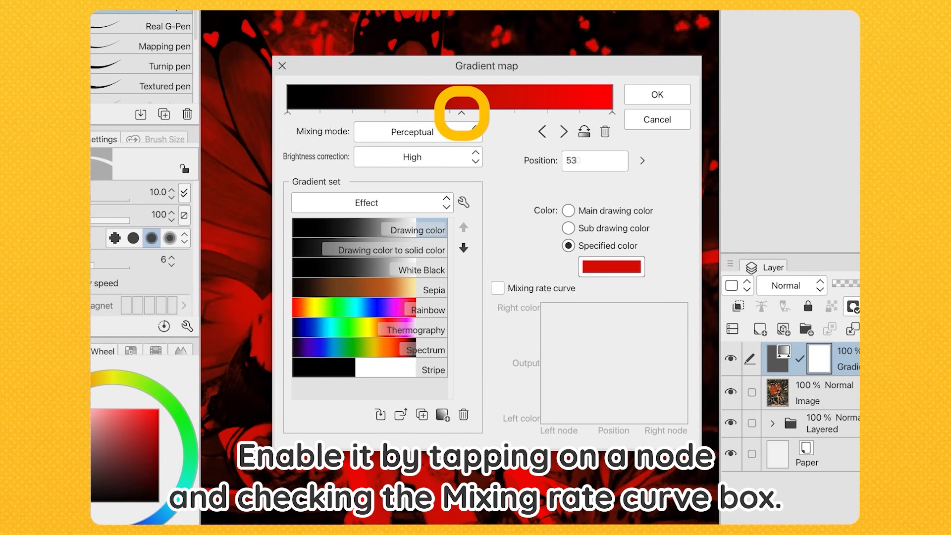
left_click(498, 288)
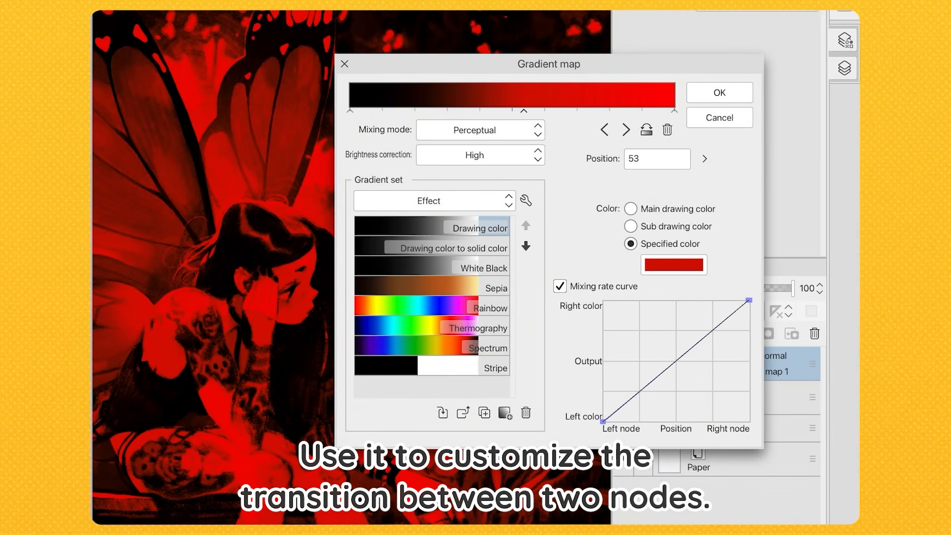
left_click_drag(683, 355, 633, 323)
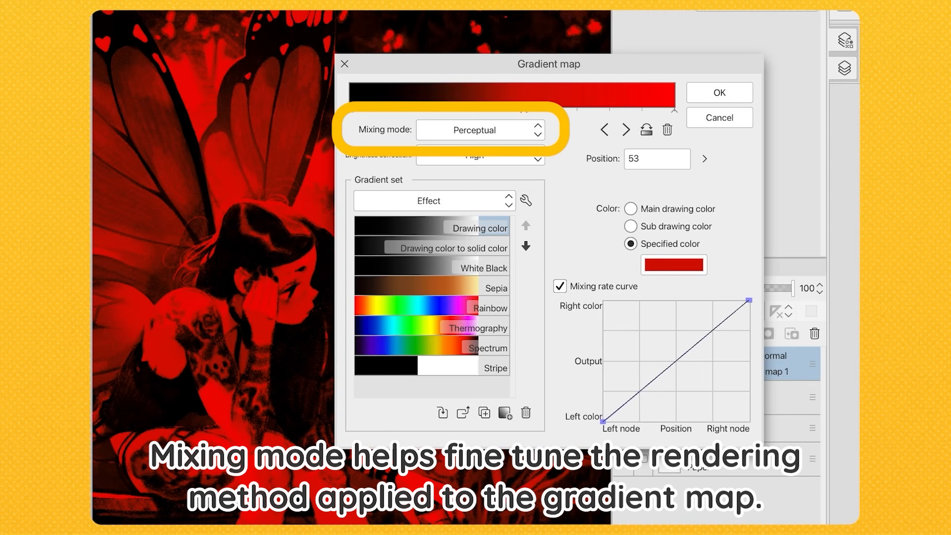
Choose the Perceptual mixing mode, try brightness correction Off and set it to Medium
left_click(480, 129)
left_click(476, 167)
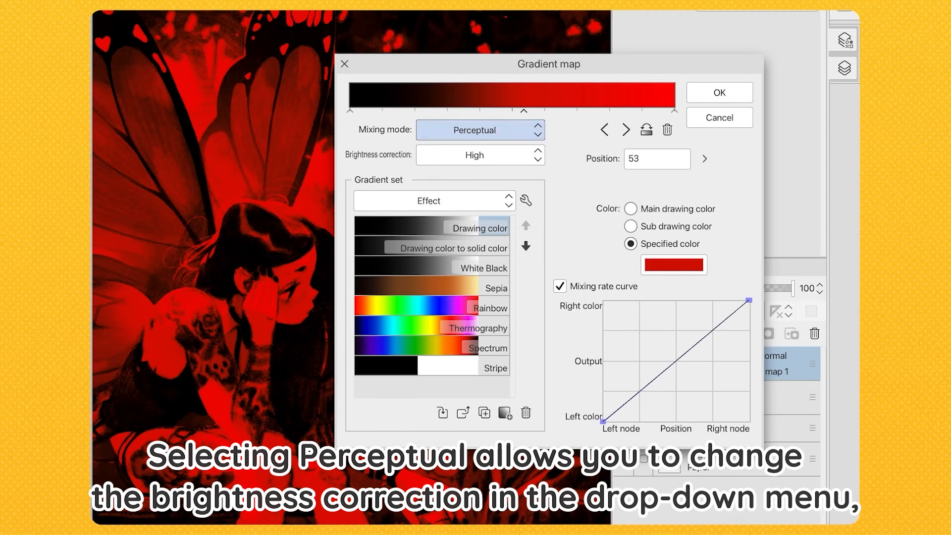
left_click(481, 155)
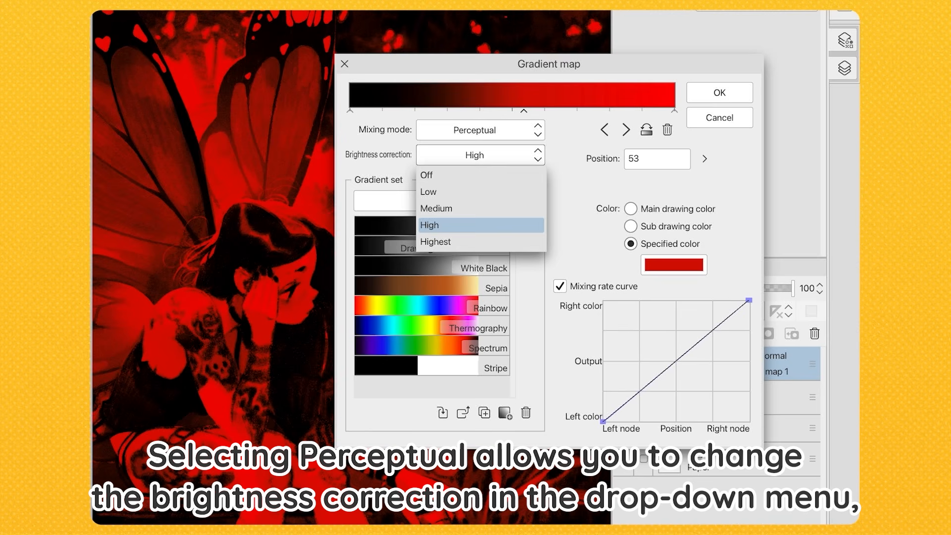
left_click(481, 175)
left_click(480, 155)
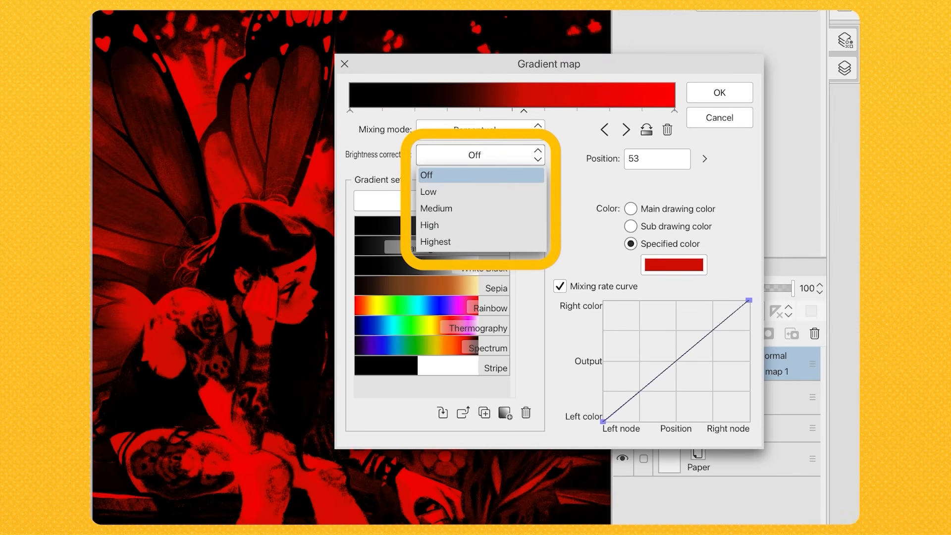
left_click(480, 209)
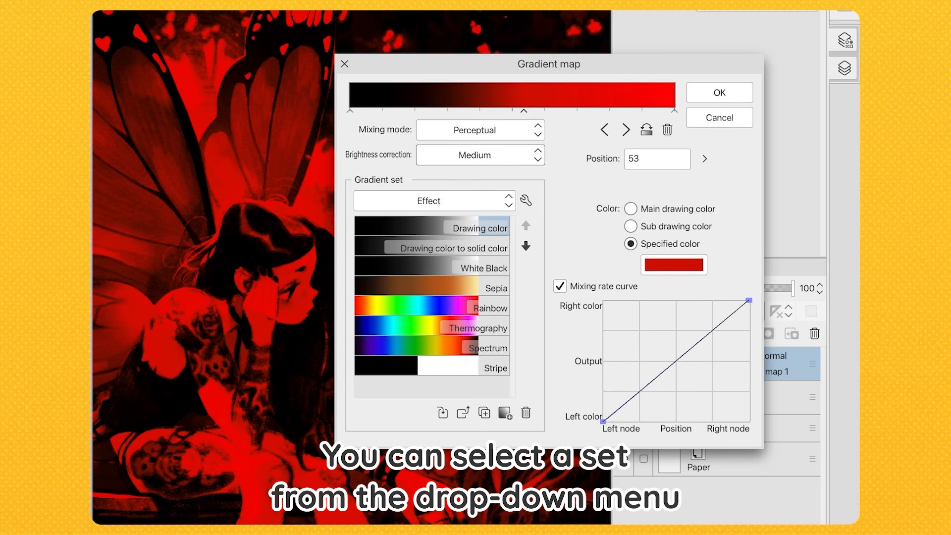
Switch to the Sky gradient set and apply its Blue sky gradient to the gradient map
left_click(434, 200)
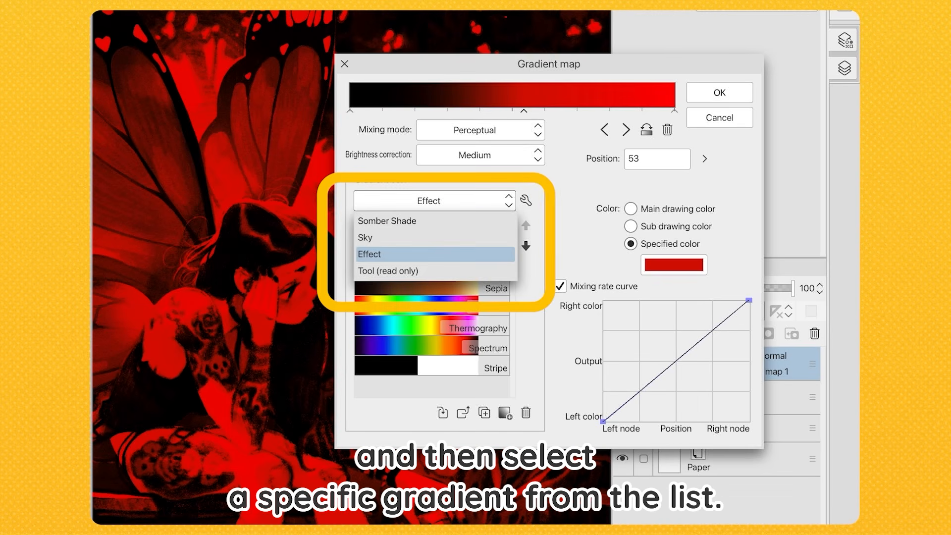
left_click(434, 237)
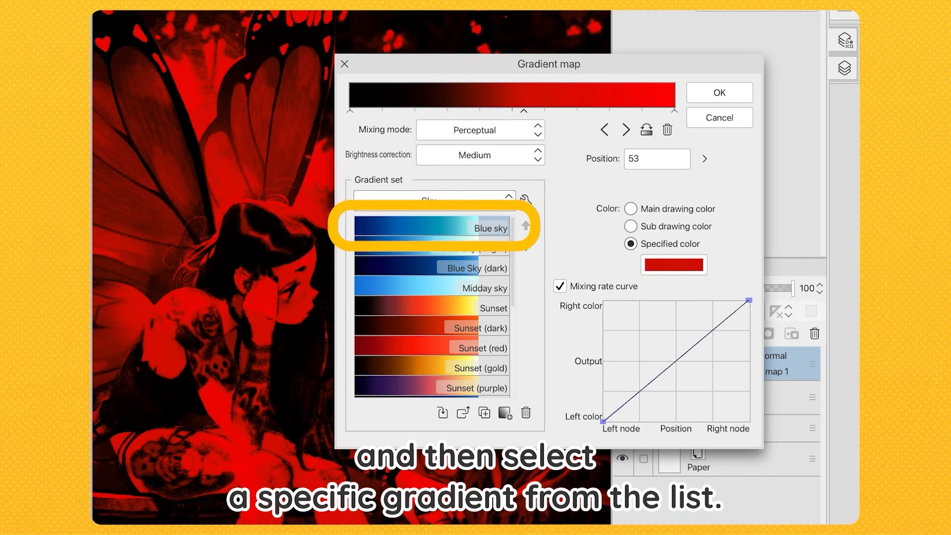
double_click(431, 226)
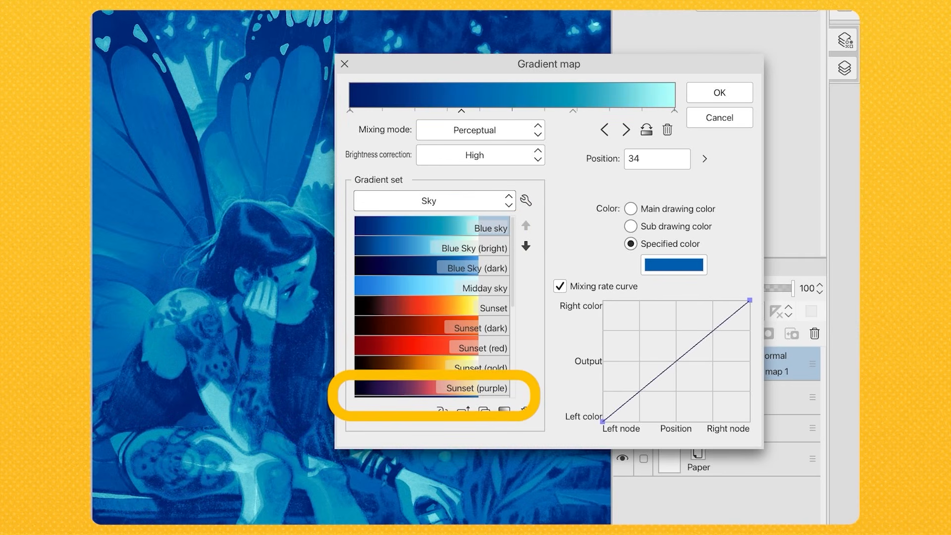
Move the Blue sky gradient three places down the Sky set's list and two places back up
left_click(525, 246)
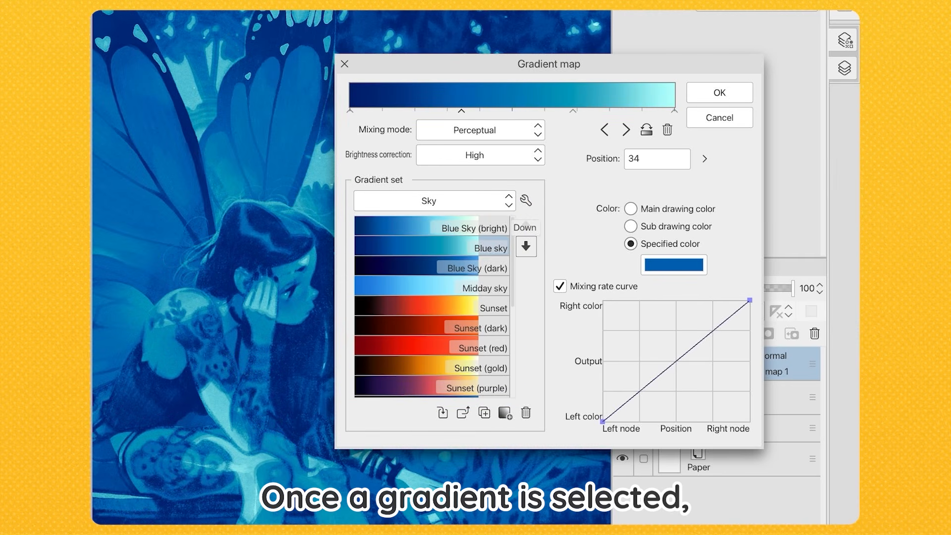
left_click(525, 245)
left_click(525, 246)
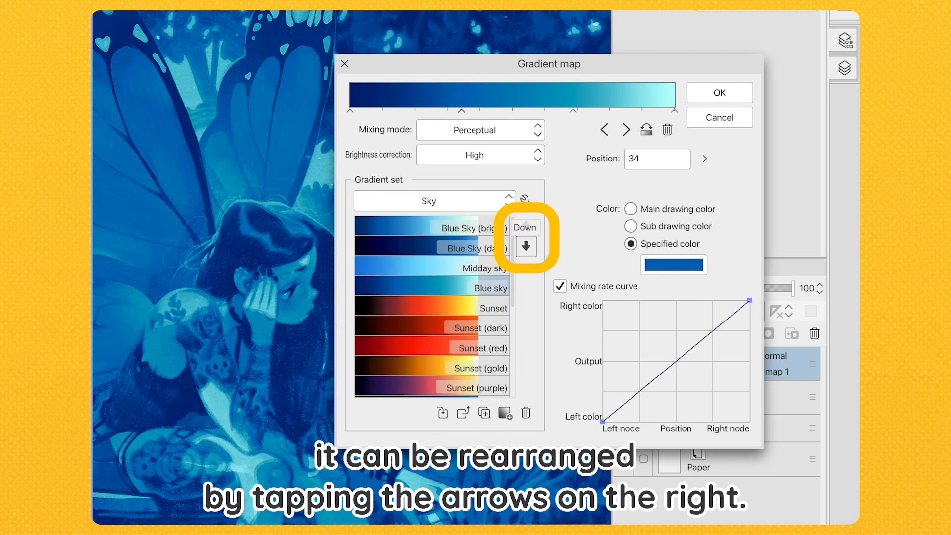
left_click(526, 225)
left_click(525, 225)
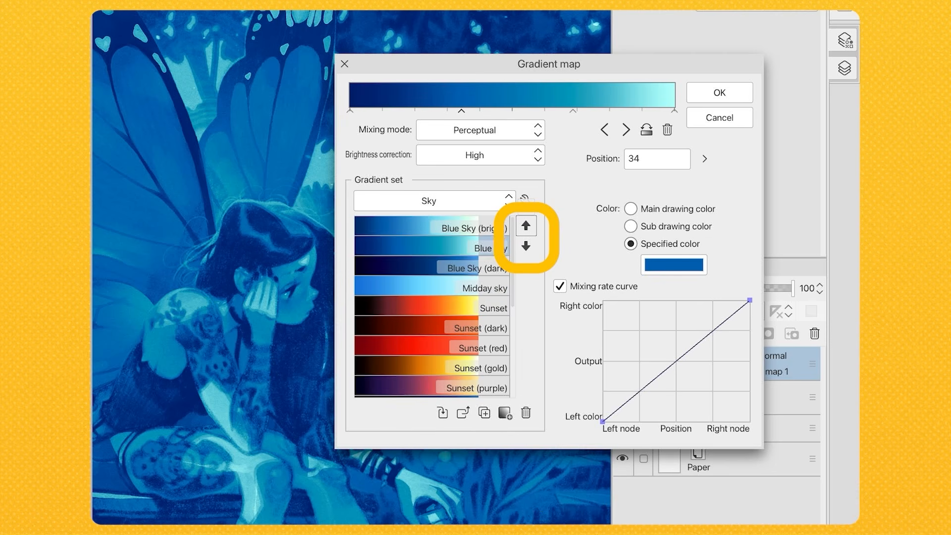
Move the Blue sky gradient up to the top of the Sky set's list and review the gradient set's management options
left_click(526, 225)
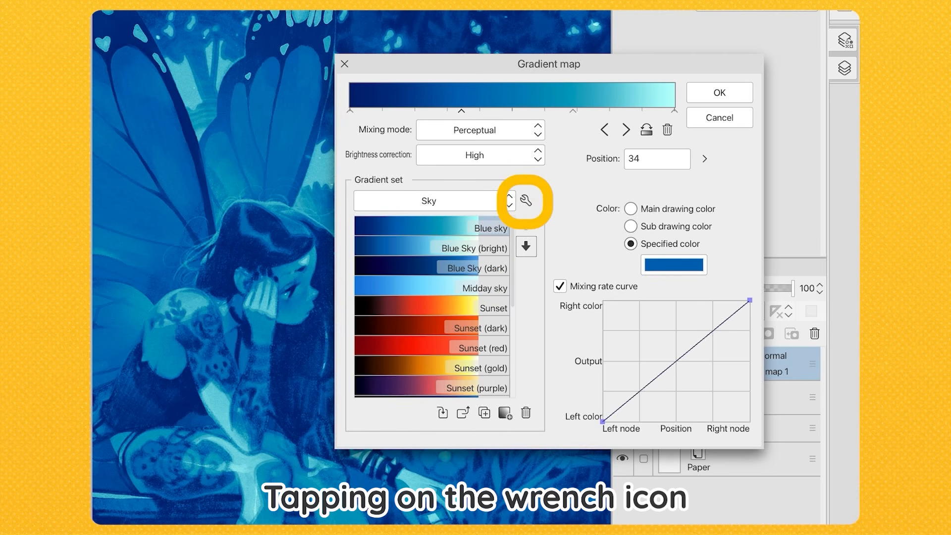
left_click(526, 200)
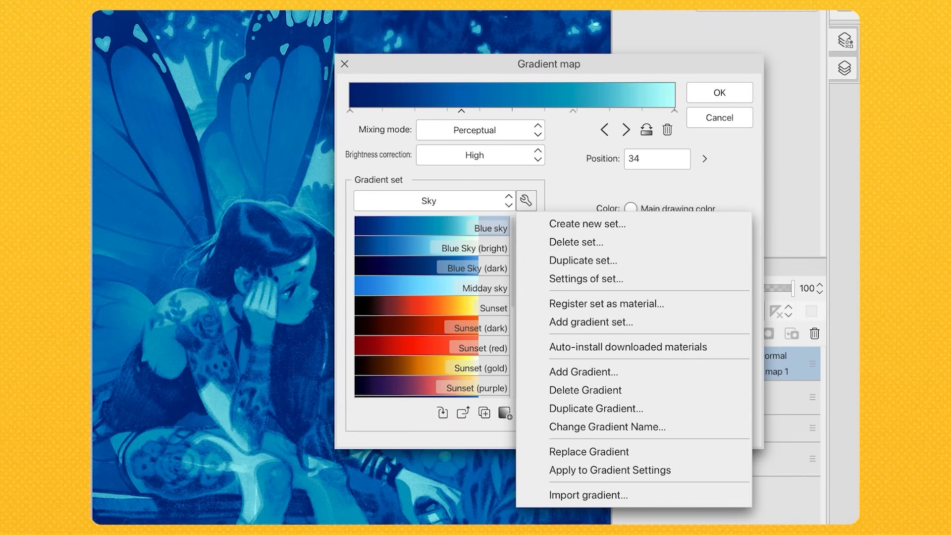
key("Escape")
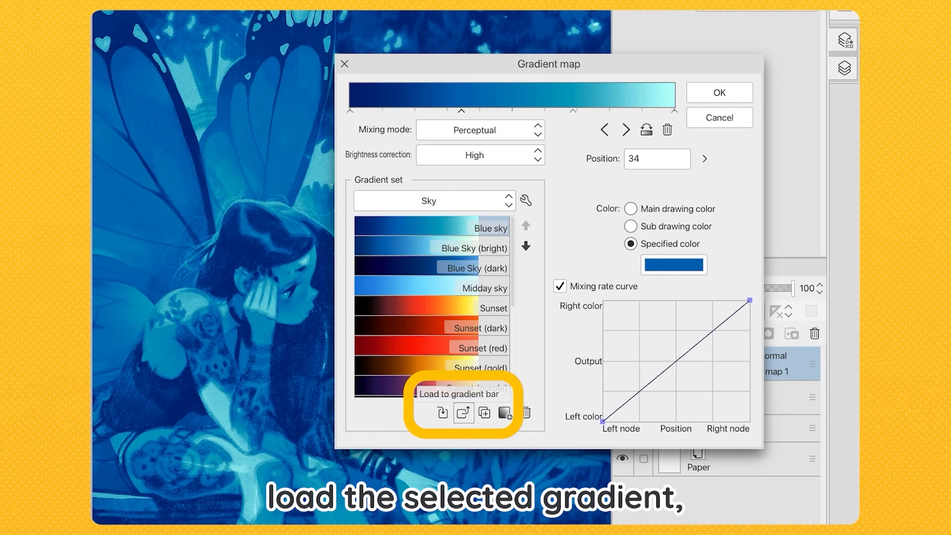
left_click(485, 413)
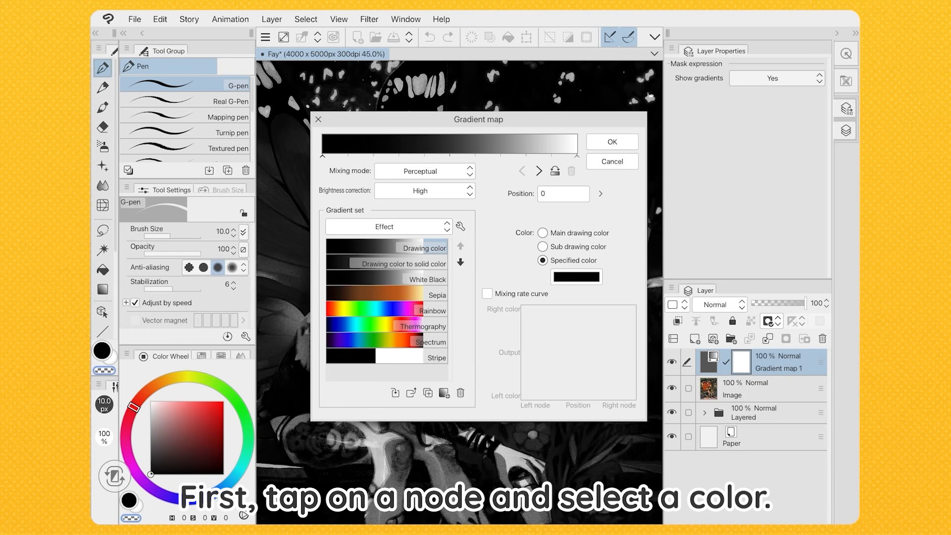
Change the first node of the black-to-white gradient to a dark blue, hex 003070
left_click(577, 277)
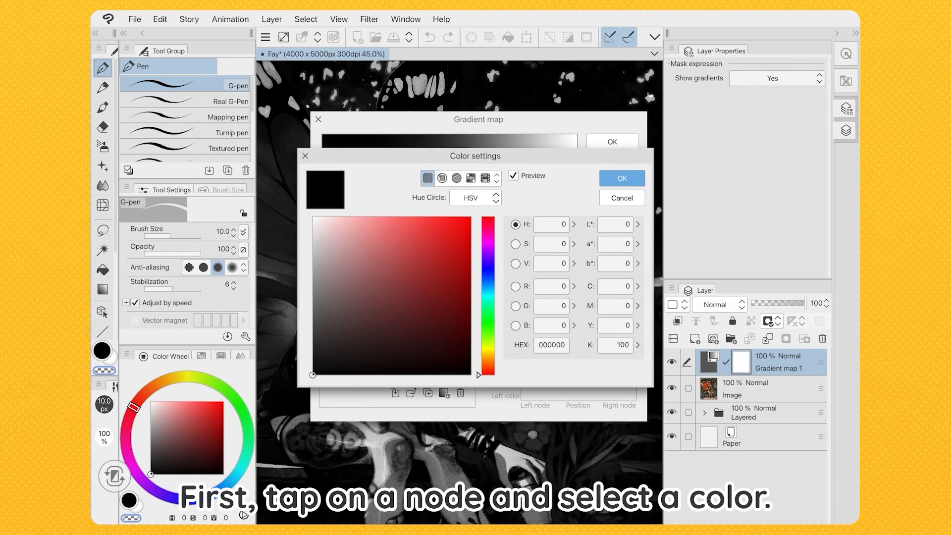
left_click_drag(487, 296, 488, 272)
left_click(460, 313)
left_click_drag(461, 313, 471, 306)
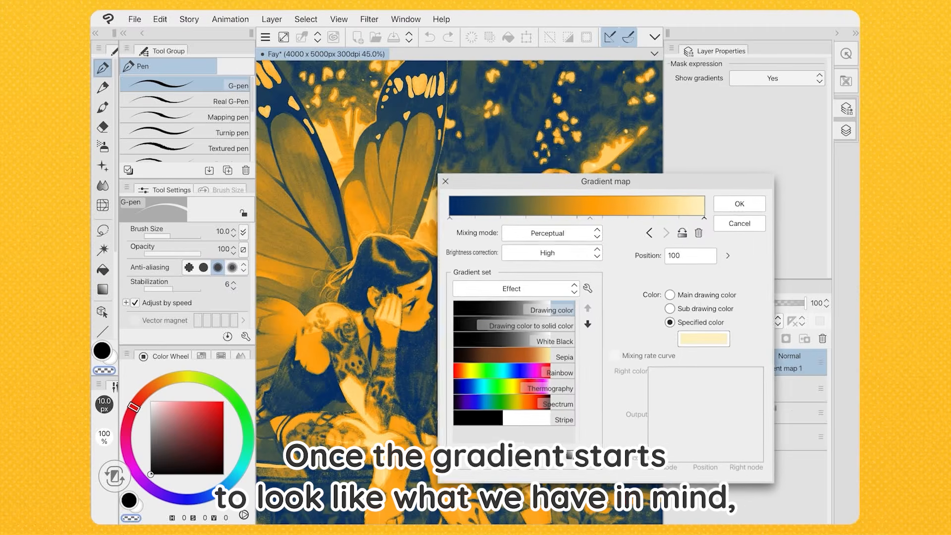
Slide the gradient's nodes to fine-tune it: orange to position 61, pale yellow to 92 and dark blue to 13
left_click_drag(606, 182, 629, 191)
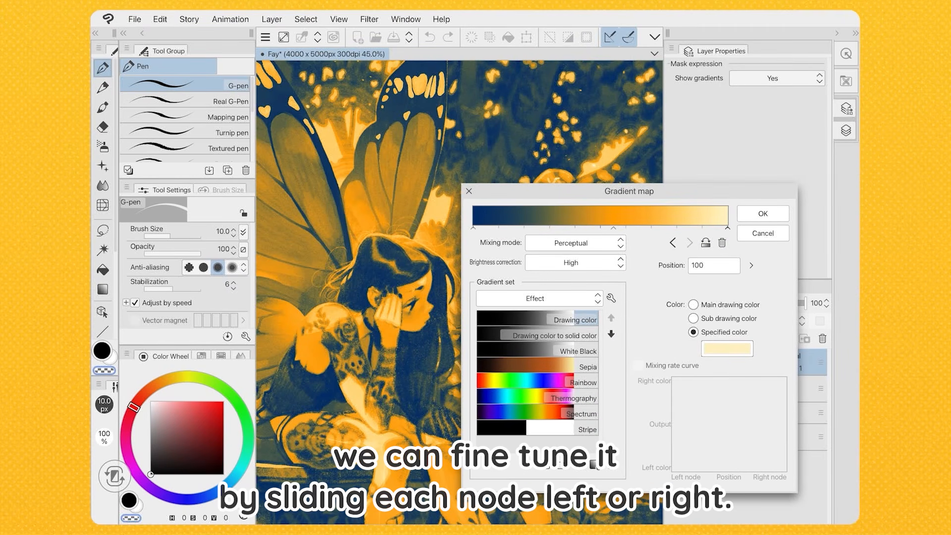
left_click_drag(613, 229, 646, 228)
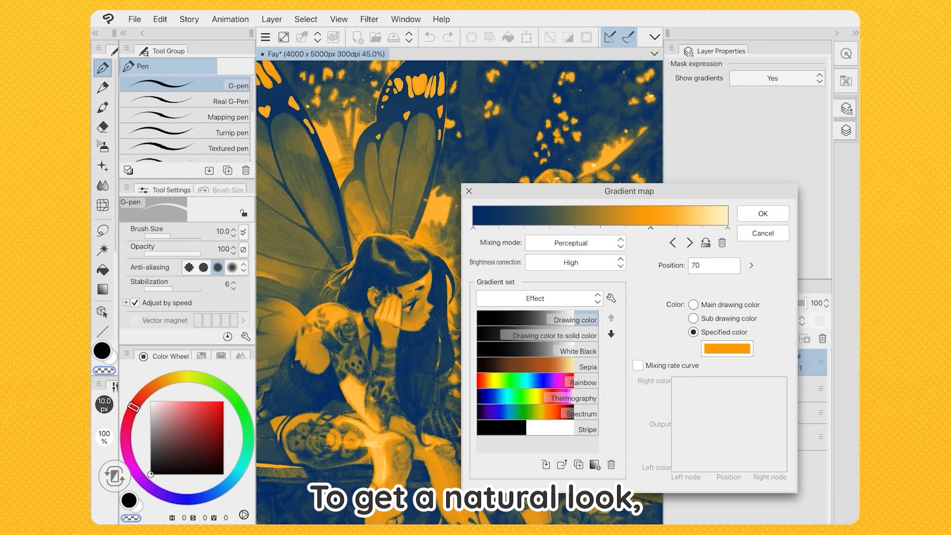
left_click_drag(727, 228, 700, 228)
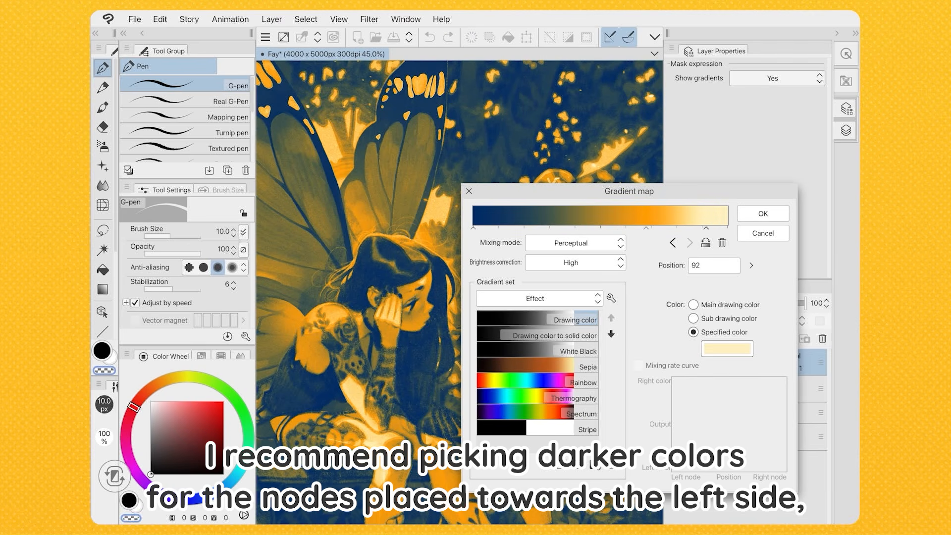
left_click_drag(646, 228, 629, 228)
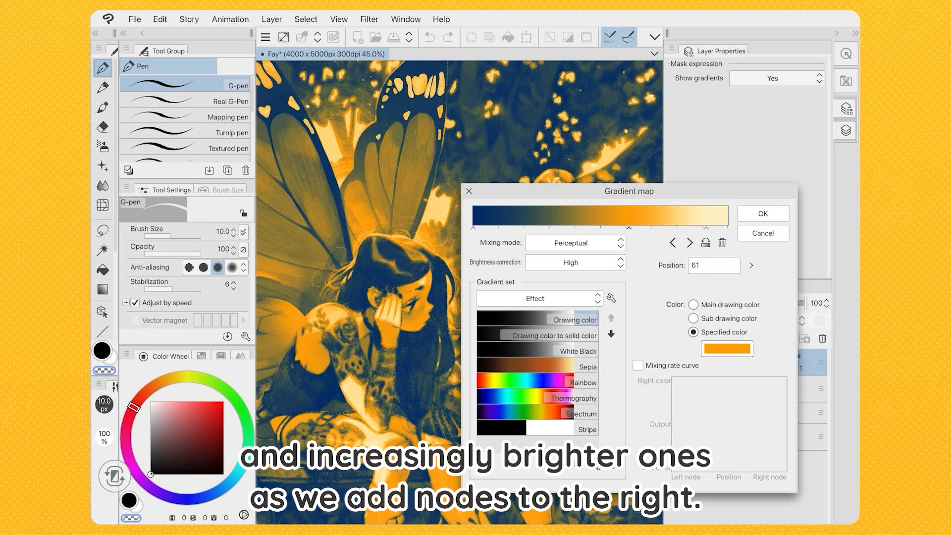
left_click_drag(474, 228, 507, 228)
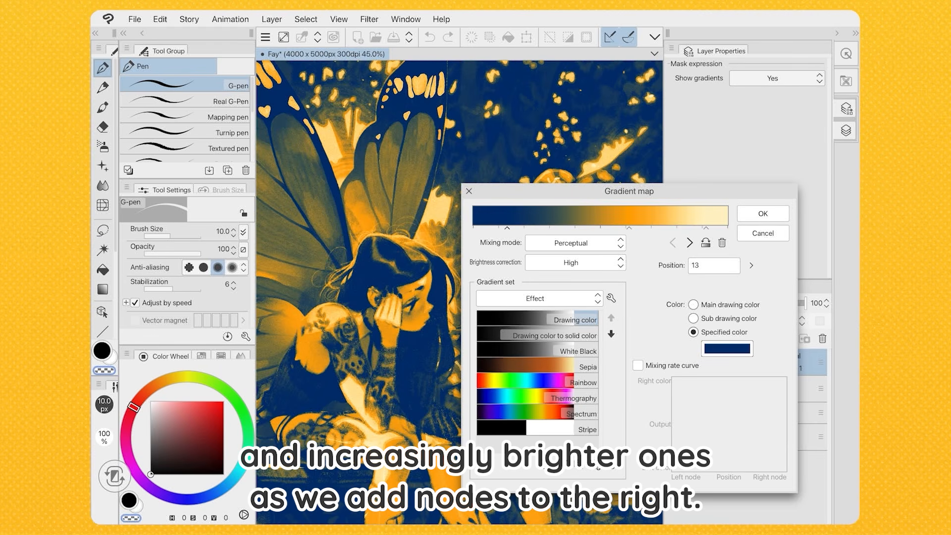
Add a node at position 0 and give it a near-black, desaturated navy with hue about 242
key("BackSpace")
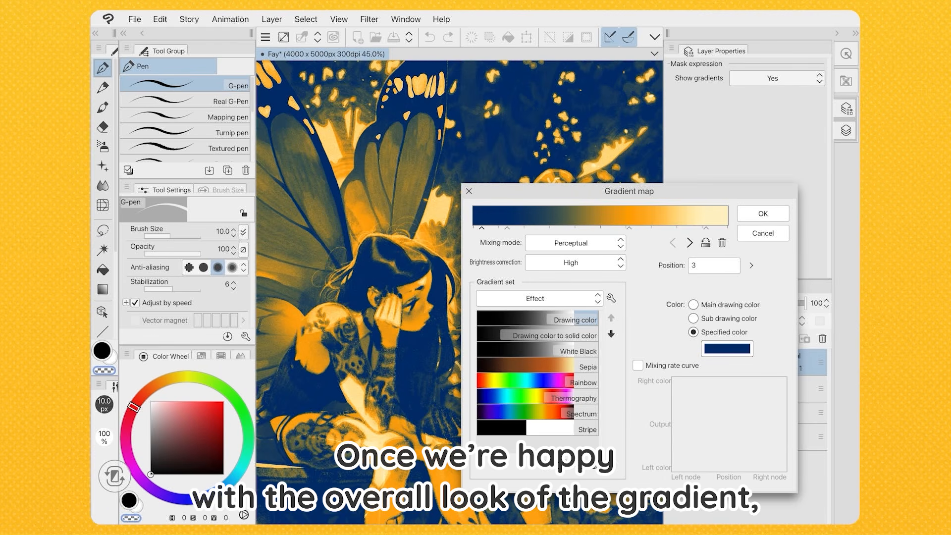
left_click(727, 348)
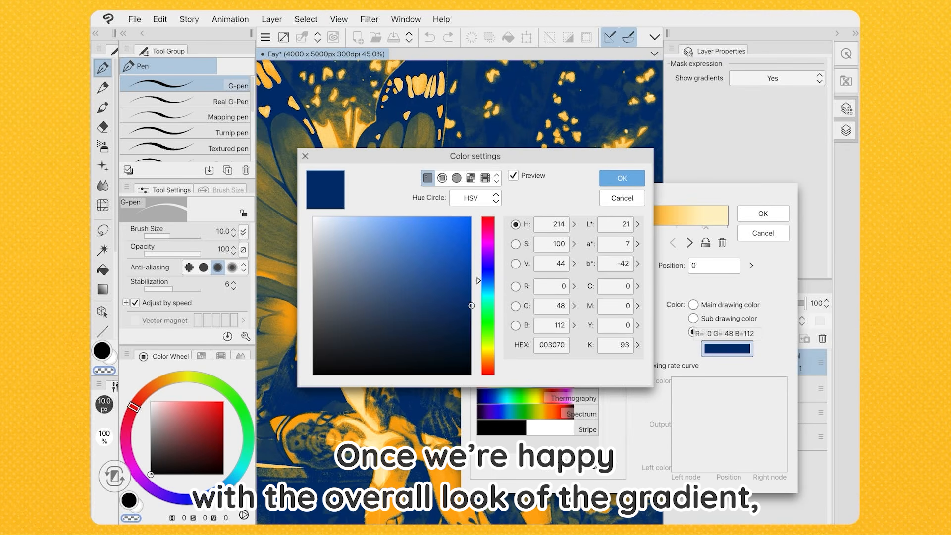
left_click_drag(487, 281, 488, 268)
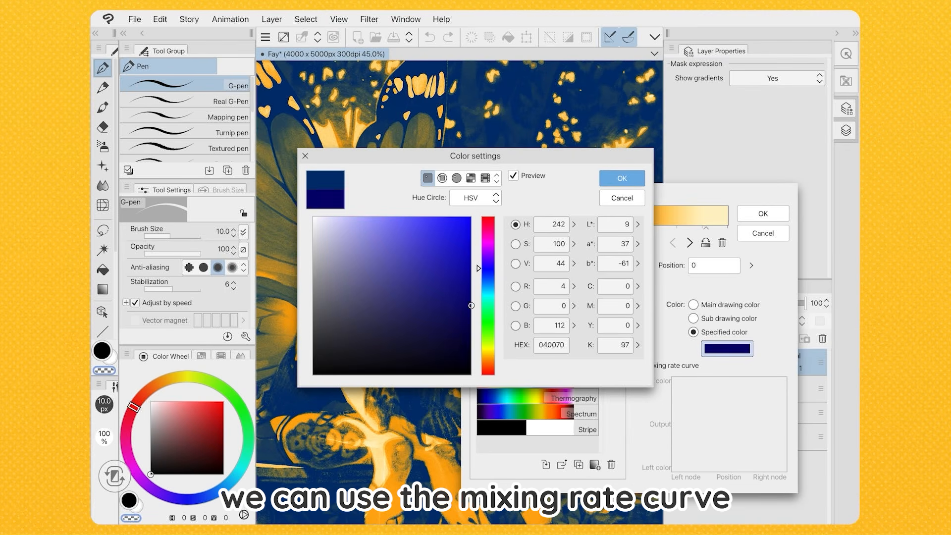
left_click_drag(471, 305, 397, 340)
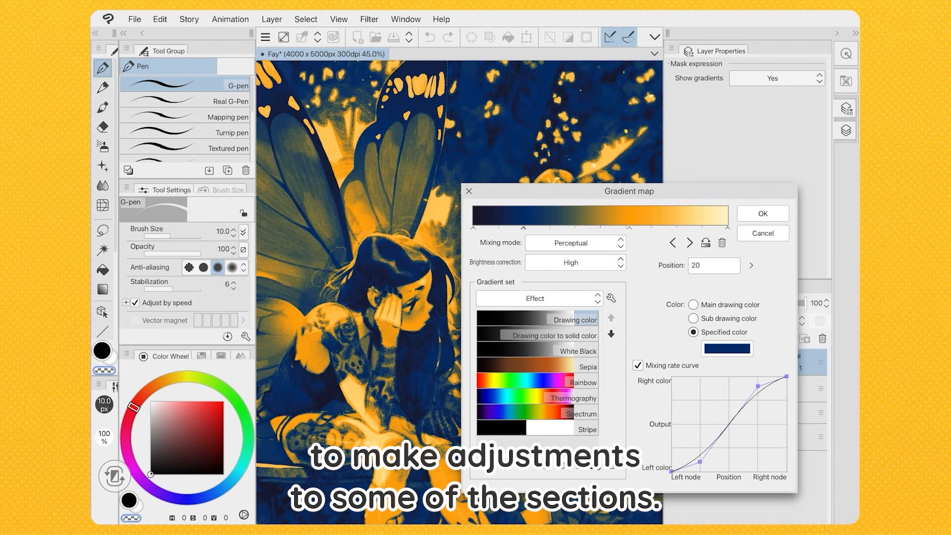
Bend the mixing rate curves upward for the dark blue node at position 20 and the orange node at position 61
left_click_drag(700, 462, 700, 426)
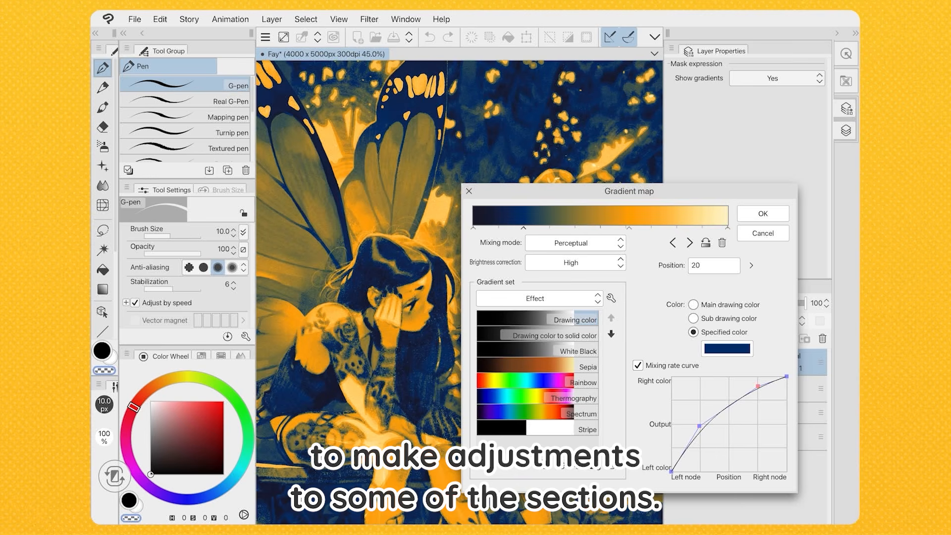
mouse_move(757, 386)
left_mouse_down()
mouse_move(758, 401)
mouse_move(758, 391)
left_mouse_up()
left_click(629, 228)
left_click_drag(699, 446, 714, 396)
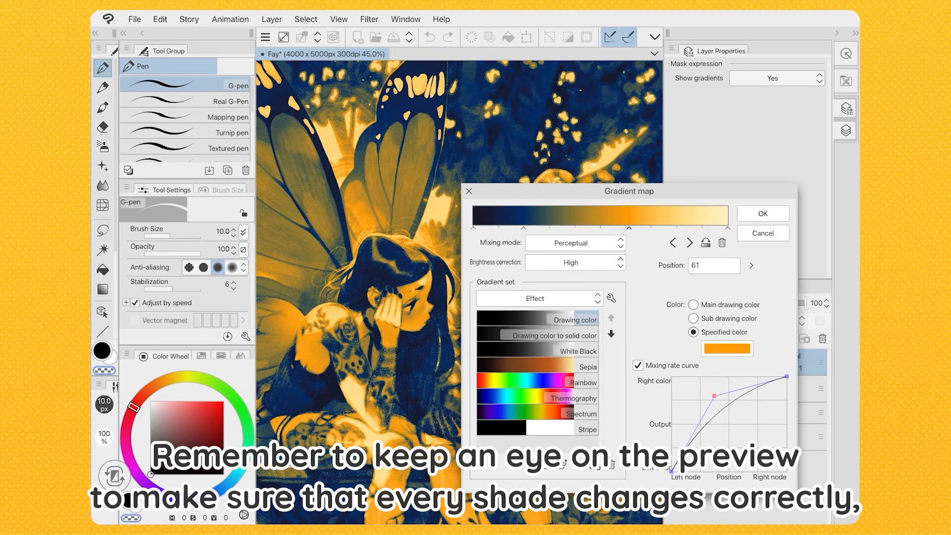
left_click_drag(714, 396, 710, 391)
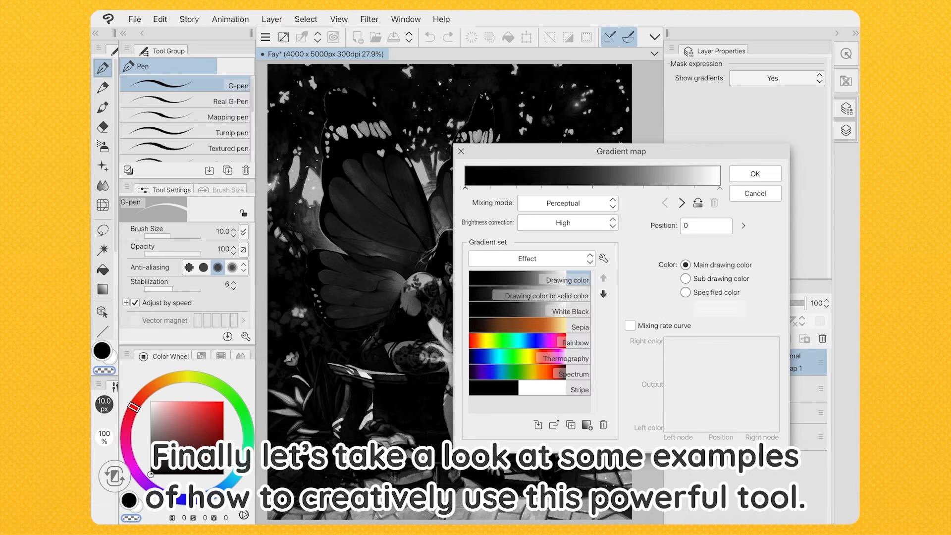
key("Return")
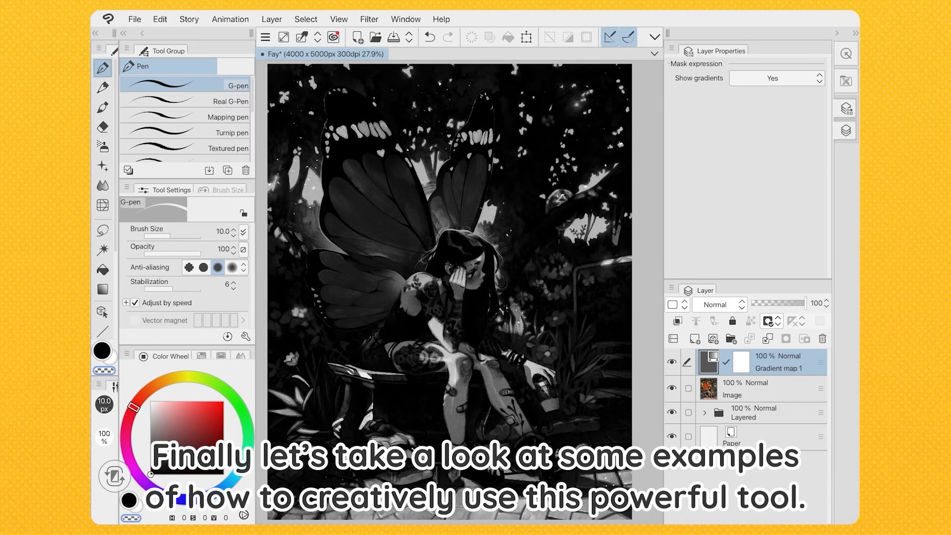
Set the Gradient map 1 layer's blending mode to Color and try adjusting its opacity
left_click(719, 304)
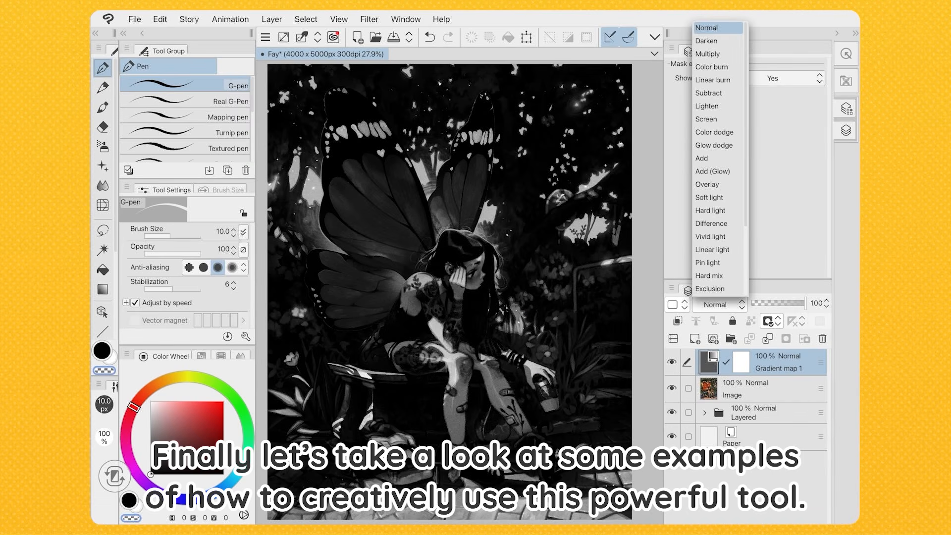
scroll(718, 159, "down", 3)
scroll(718, 158, "down", 2)
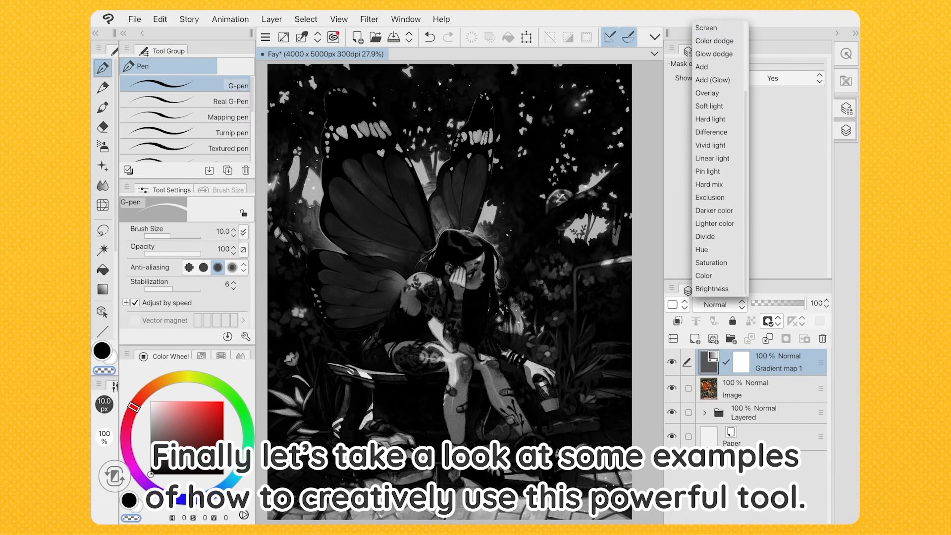
left_click(708, 273)
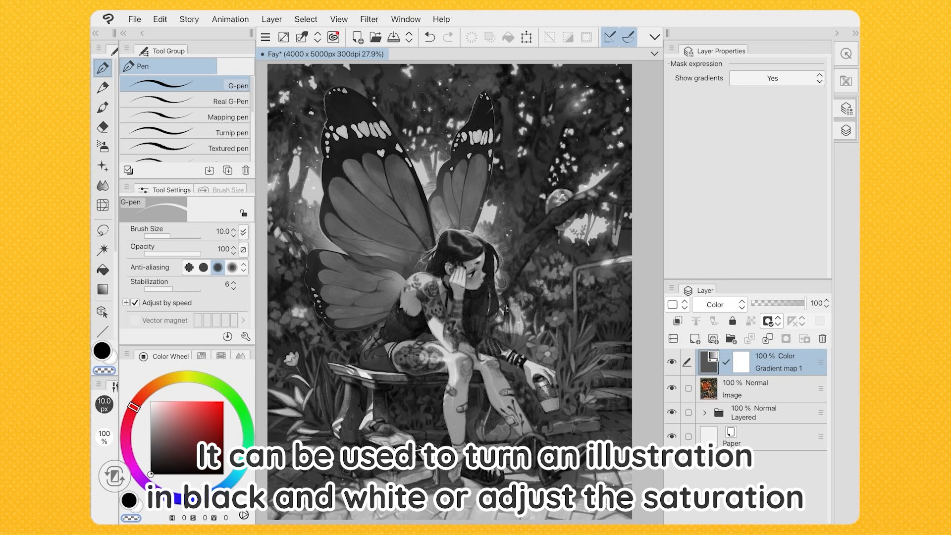
mouse_move(805, 303)
left_mouse_down()
mouse_move(750, 302)
mouse_move(804, 303)
left_mouse_up()
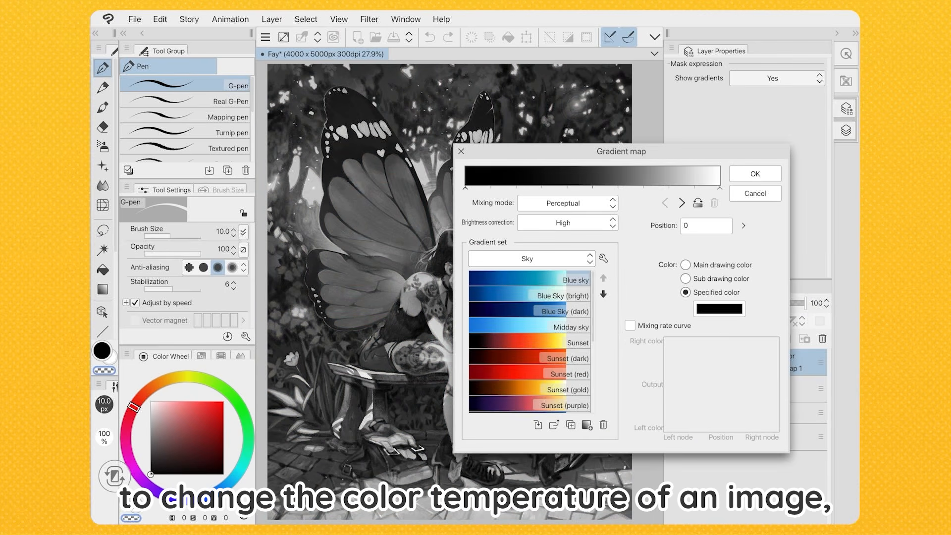
Apply the Sky set's Sunset gradient to Gradient map 1 and set the layer's blending mode to Soft light
double_click(529, 342)
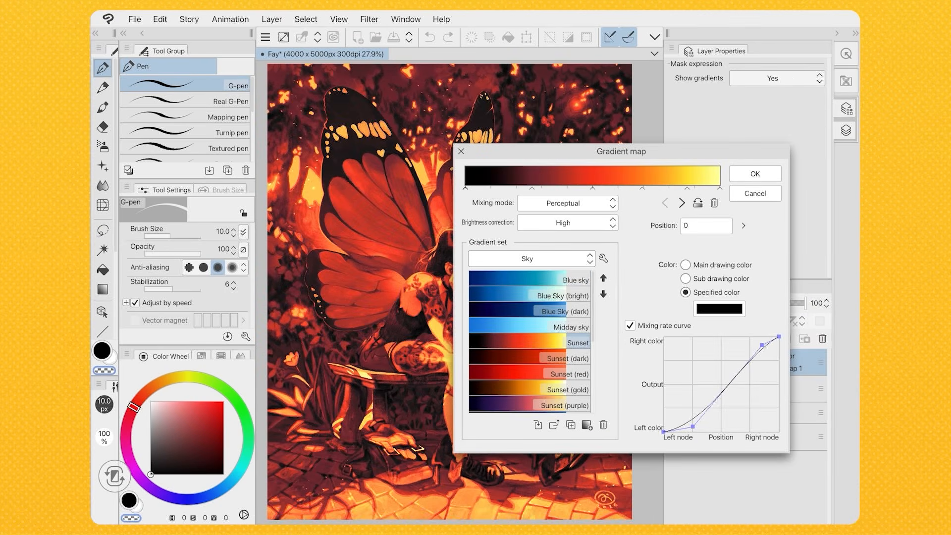
left_click(755, 173)
left_click(719, 305)
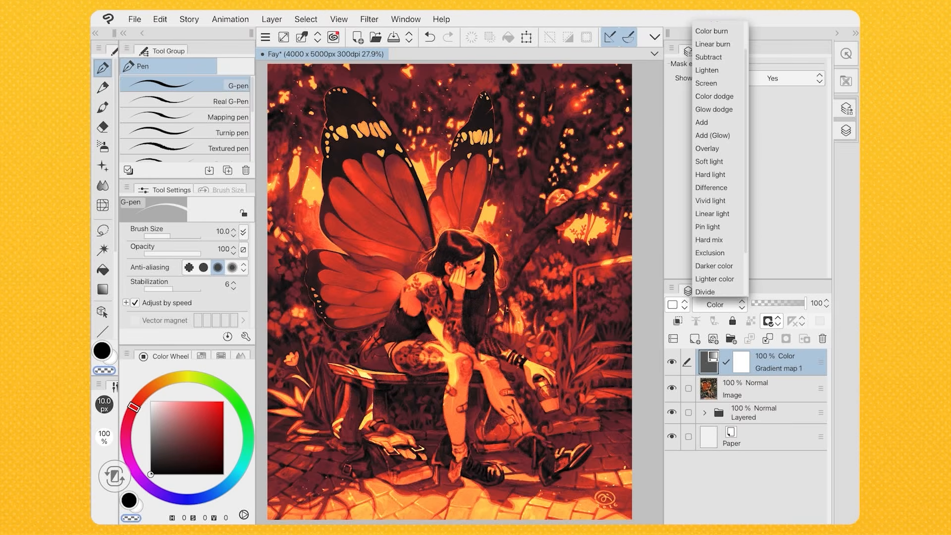
left_click(709, 161)
Replace the gradient of Gradient map 1 with Sunset (purple) from the Sky set
double_click(709, 362)
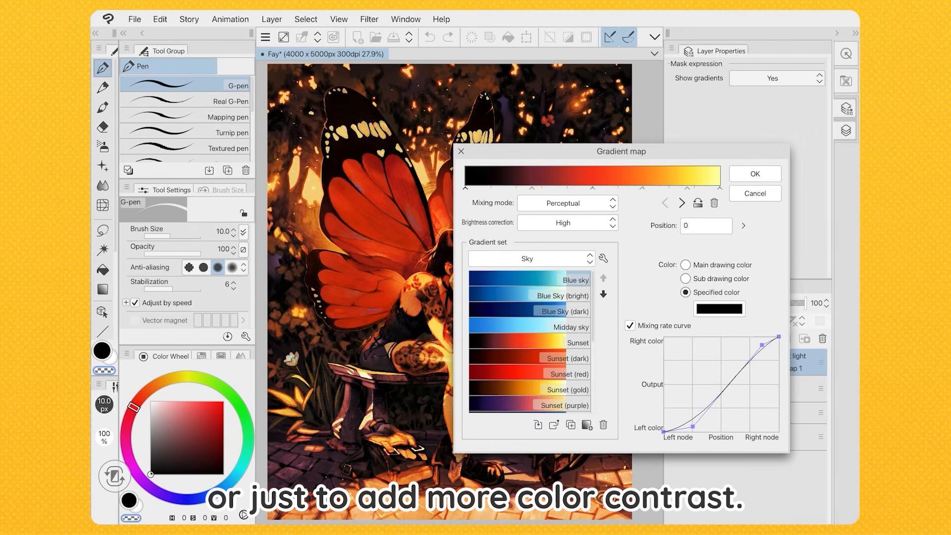
scroll(530, 342, "down", 2)
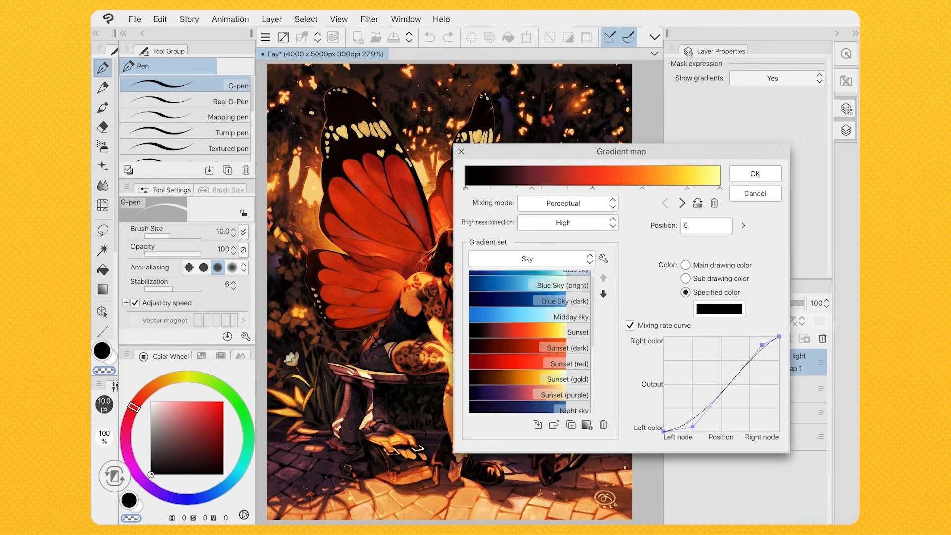
left_click(529, 369)
left_click(755, 173)
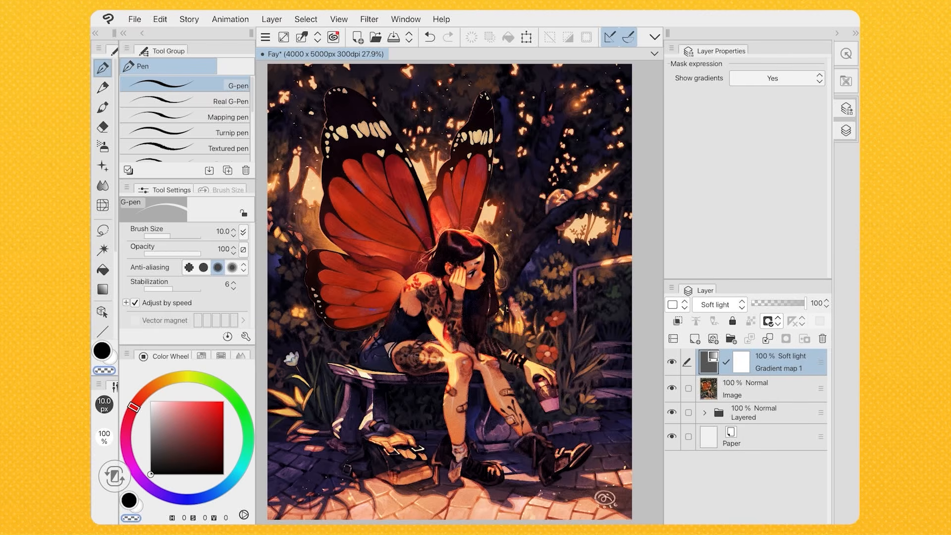
Apply the Night sky gradient from the Sky set to Gradient map 1
double_click(709, 362)
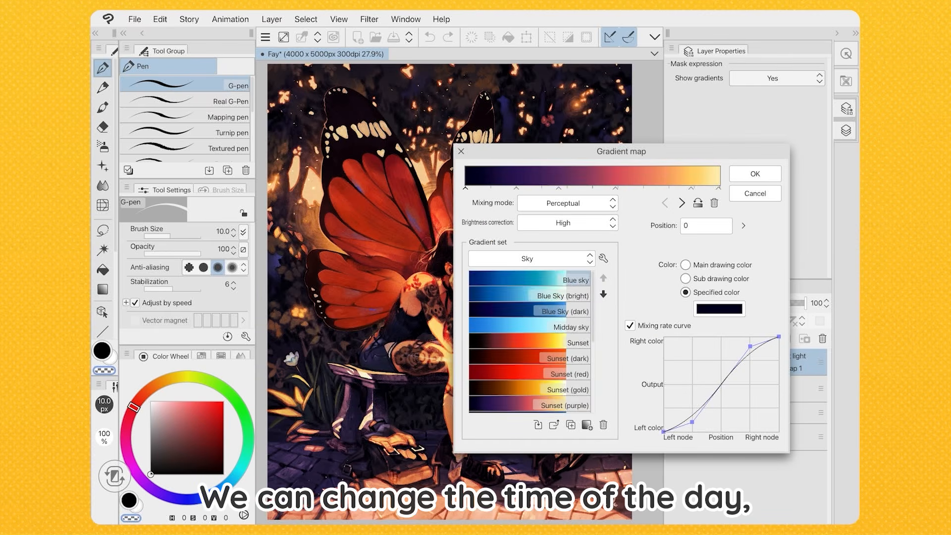
scroll(529, 341, "down", 2)
left_click(530, 365)
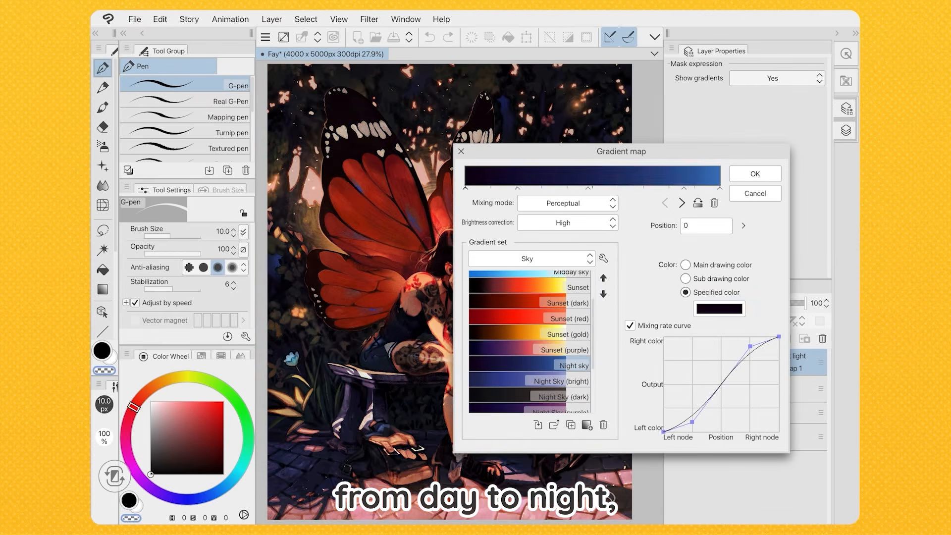
key("Return")
Set the Gradient map 1 layer's blending mode to Darken and reduce its opacity to roughly half
left_click(720, 305)
left_click(709, 41)
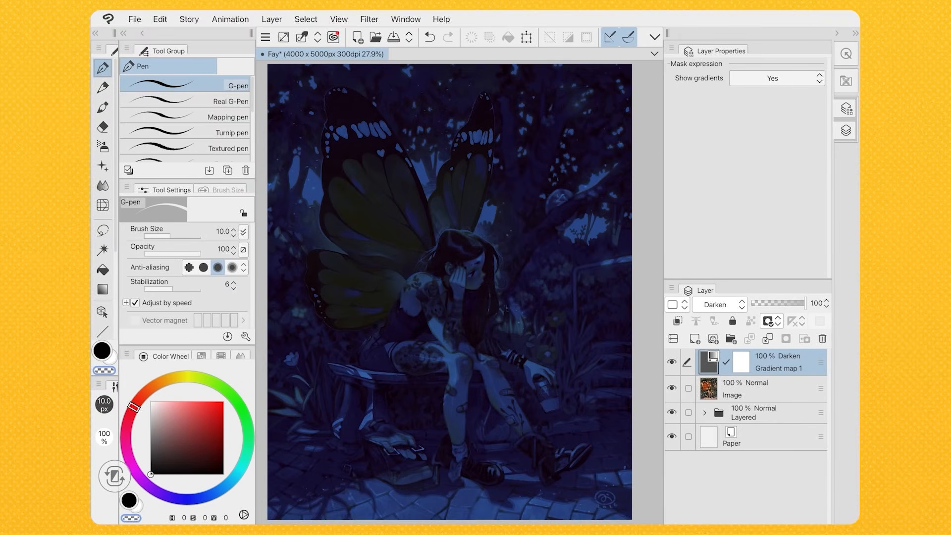
left_click_drag(805, 303, 782, 303)
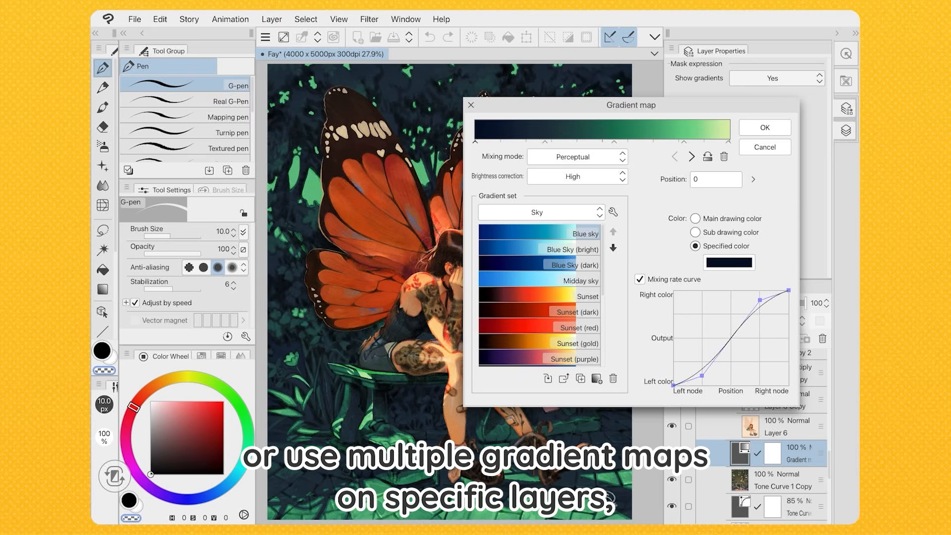
On the background's gradient map, try Night Sky (dark), apply a blue gradient with pale highlights and set the layer's blending mode to Overlay
double_click(540, 296)
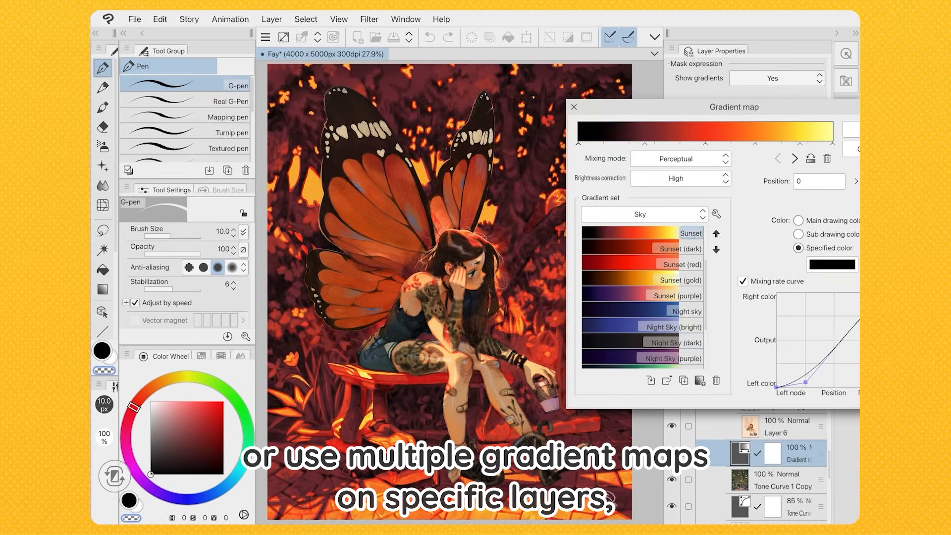
double_click(642, 342)
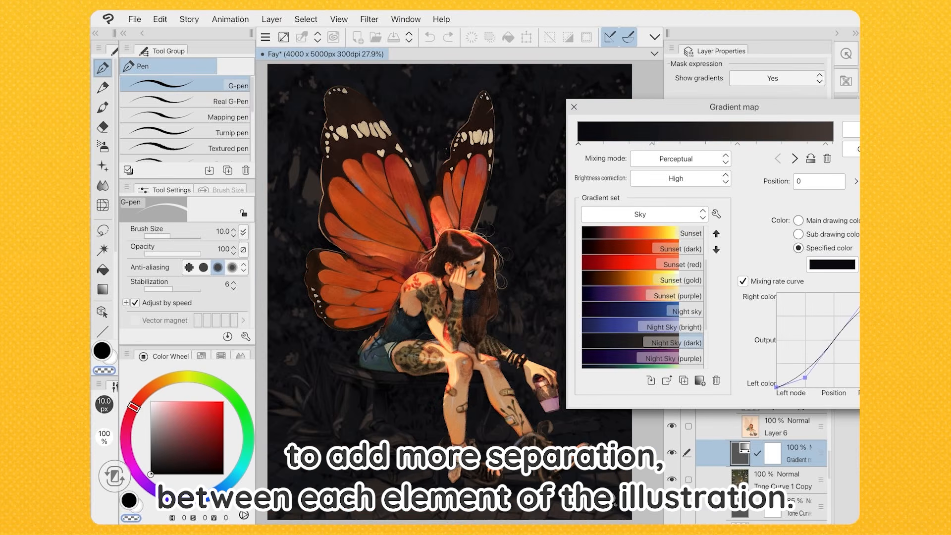
double_click(642, 331)
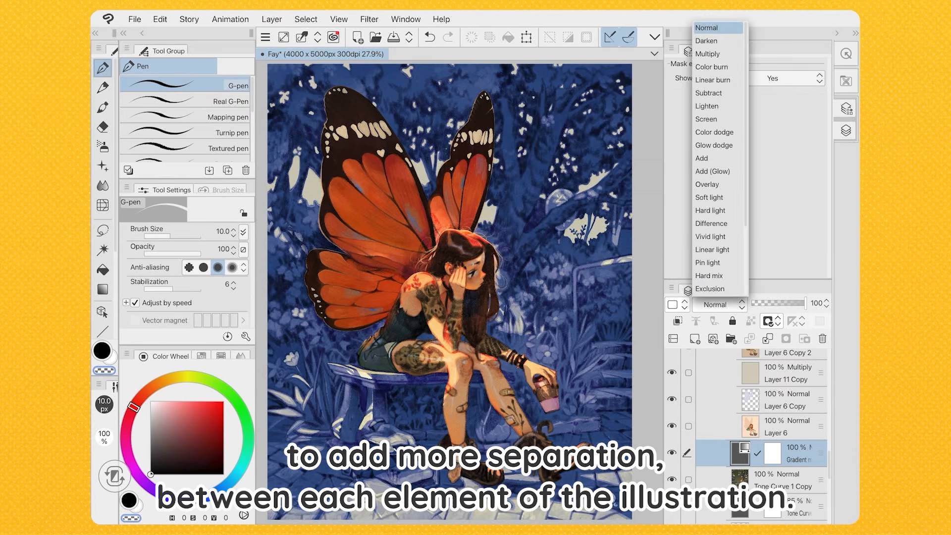
left_click(707, 184)
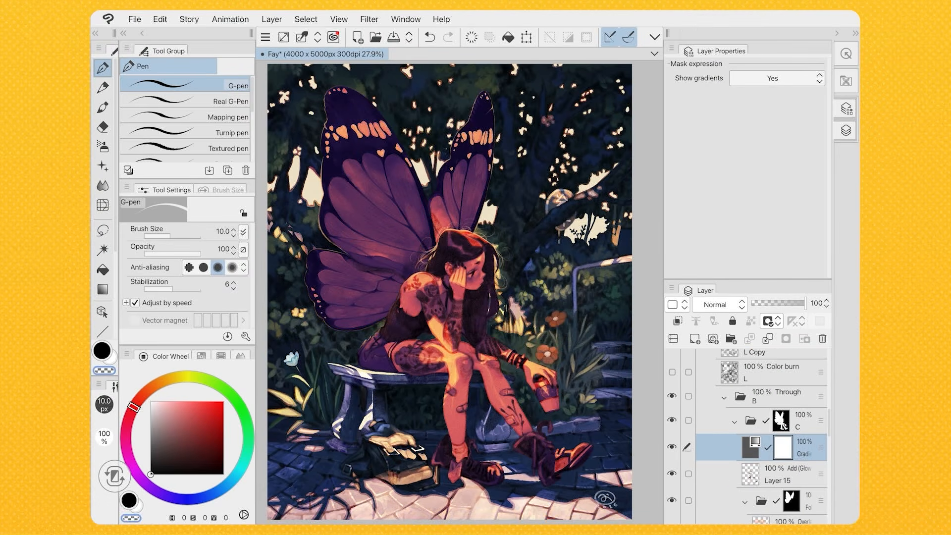
Open the blending mode choices for the gradient map layer inside folder C
left_click(733, 304)
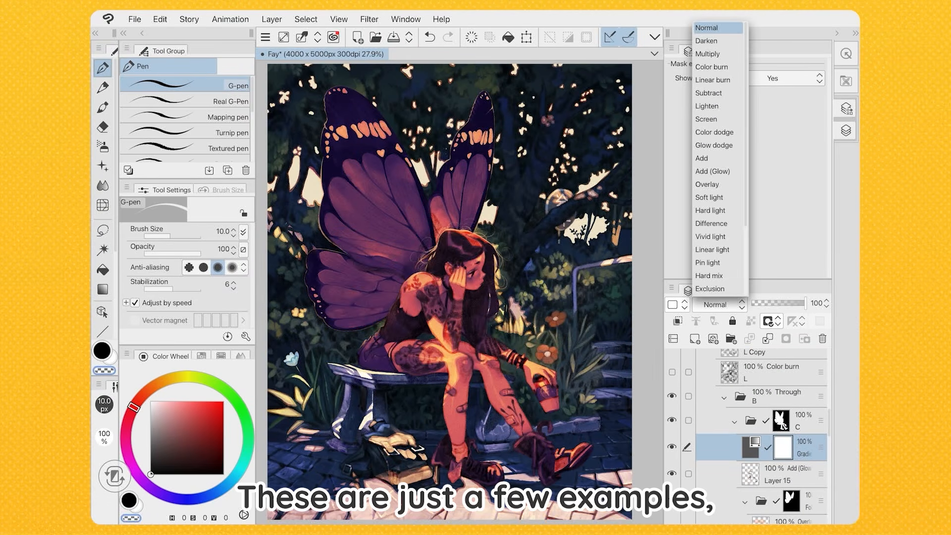